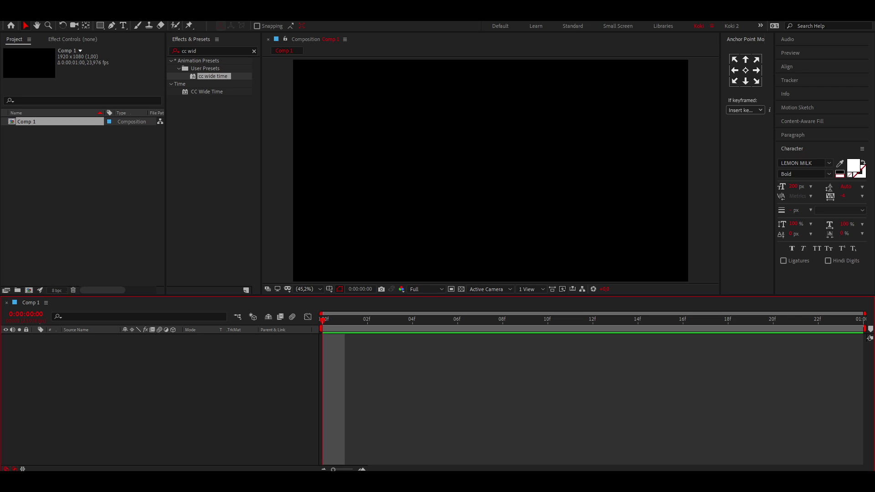
# Step: Clear the effects search and create a black solid layer in Comp 1
pyautogui.click(254, 51)
pyautogui.click(364, 355)
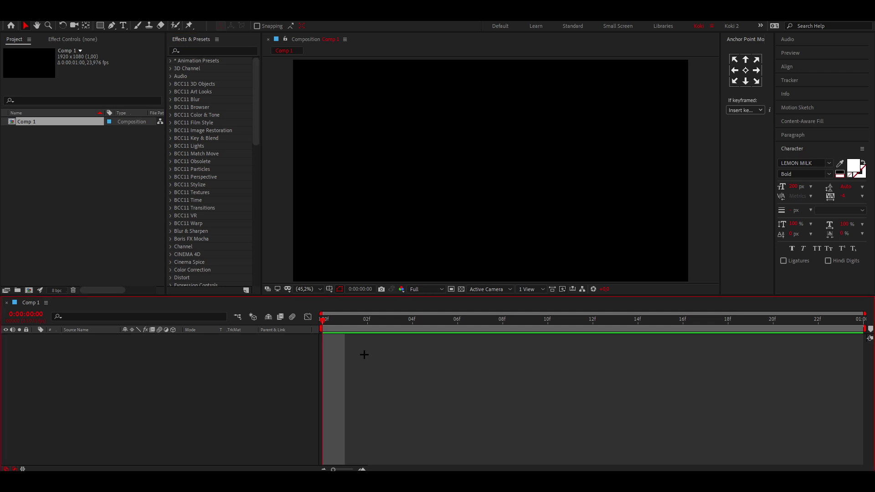
pyautogui.hotkey('ctrl', 'y')
pyautogui.click(332, 322)
# Step: Add a text layer reading TEXT, hidden and placed beneath the black solid
pyautogui.click(123, 26)
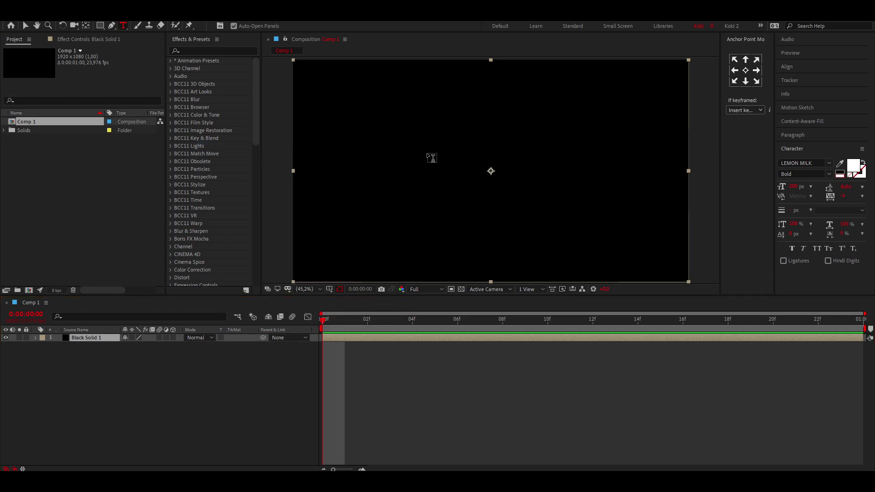
pyautogui.click(439, 178)
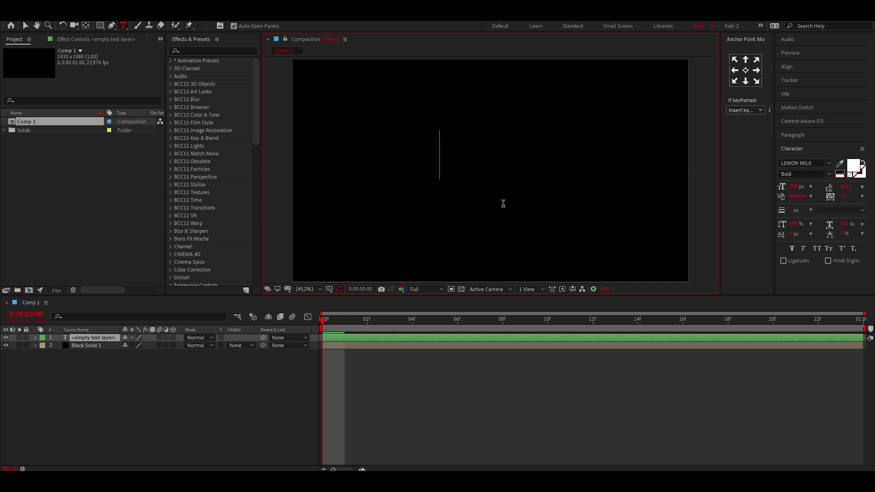
pyautogui.write('TEXT')
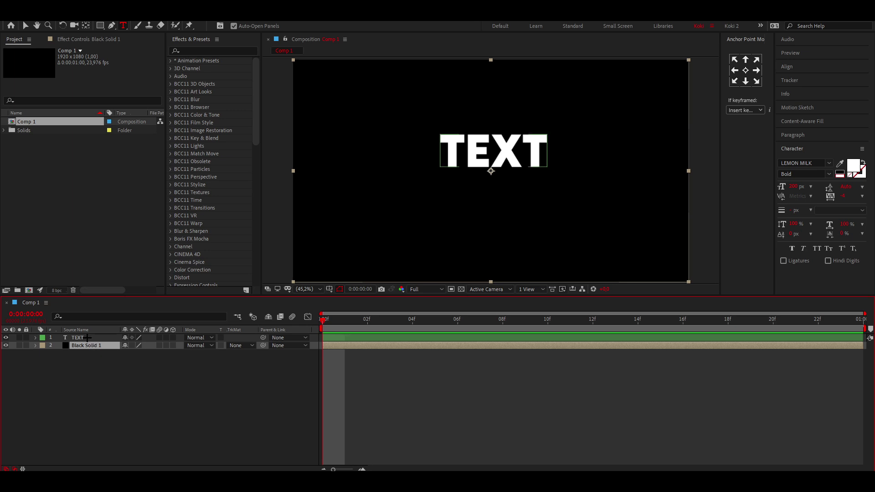
pyautogui.moveTo(84, 338)
pyautogui.mouseDown()
pyautogui.moveTo(87, 364)
pyautogui.moveTo(84, 352)
pyautogui.mouseUp()
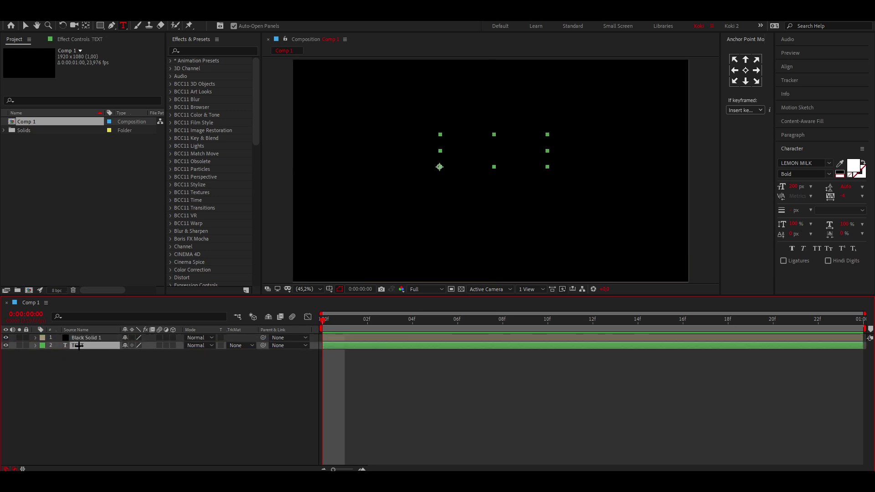
pyautogui.click(5, 345)
# Step: Find the Element effect and apply it to the black solid
pyautogui.click(353, 337)
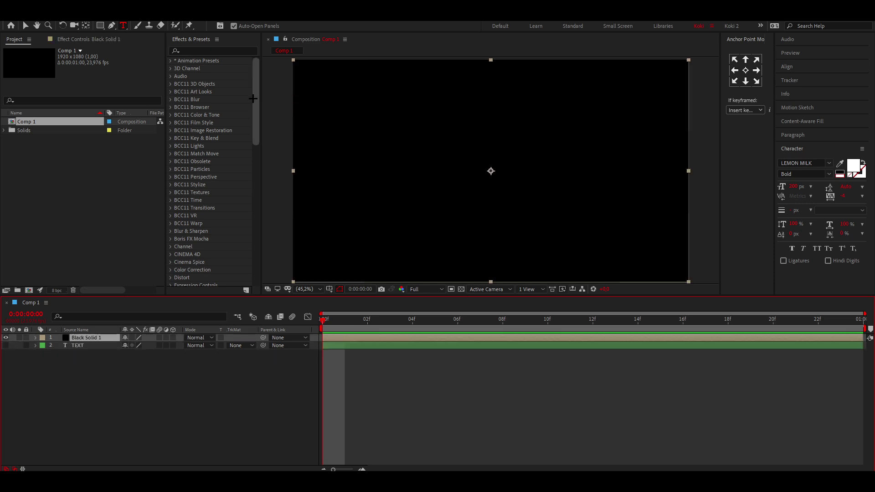
pyautogui.click(211, 49)
pyautogui.write('elem')
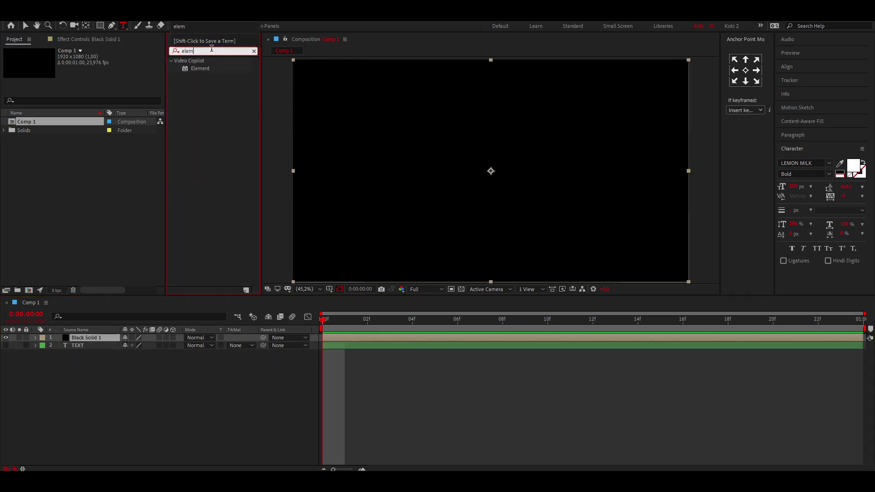
pyautogui.doubleClick(200, 68)
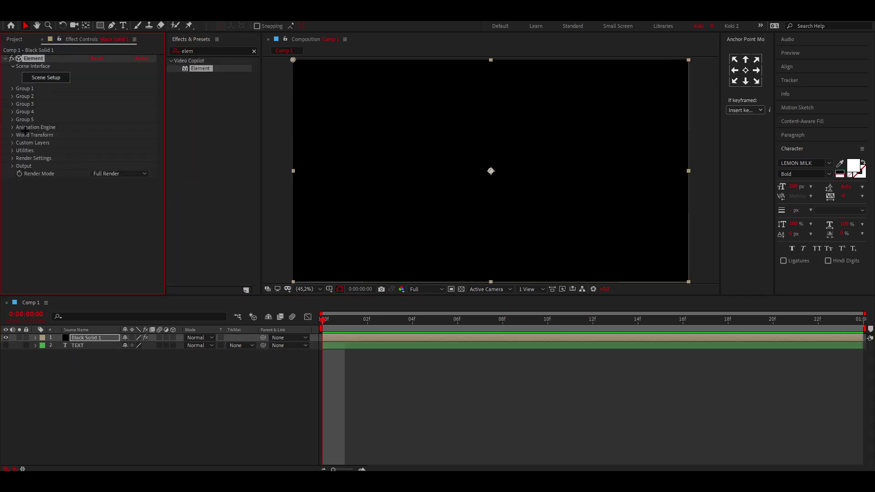
# Step: Assign the TEXT layer as Path Layer 1 in Element's custom text and masks settings
pyautogui.click(11, 143)
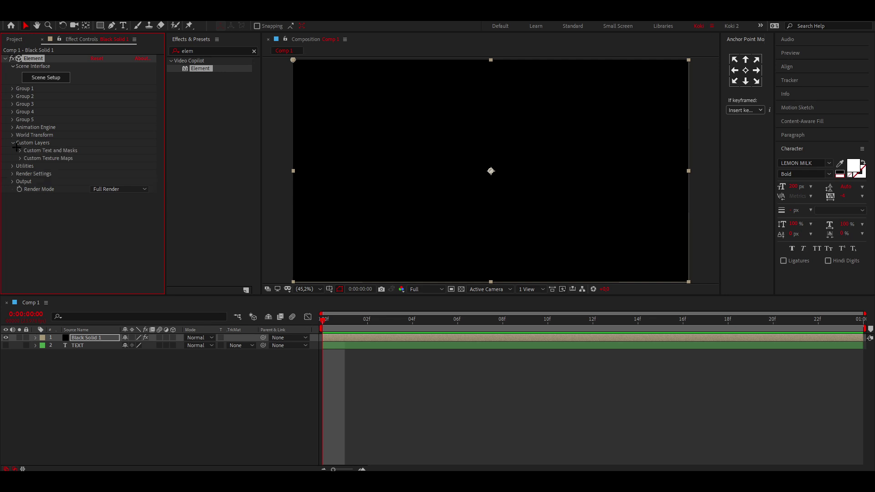
pyautogui.click(20, 150)
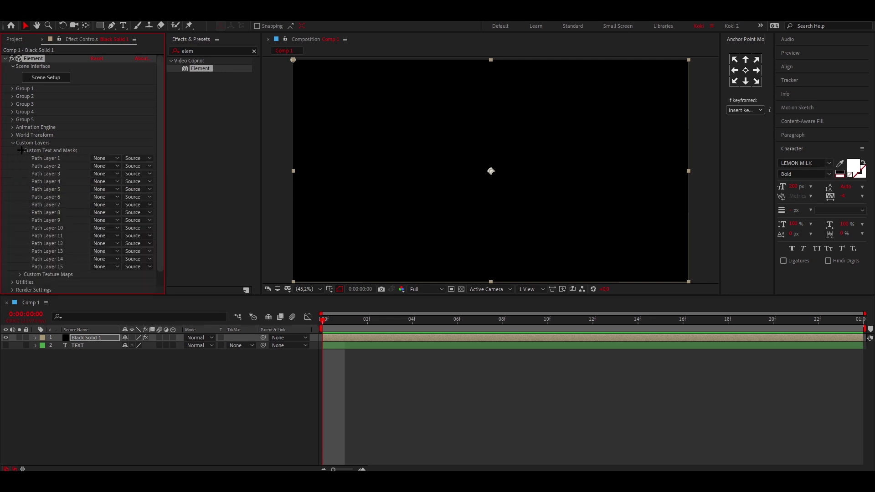
pyautogui.click(98, 158)
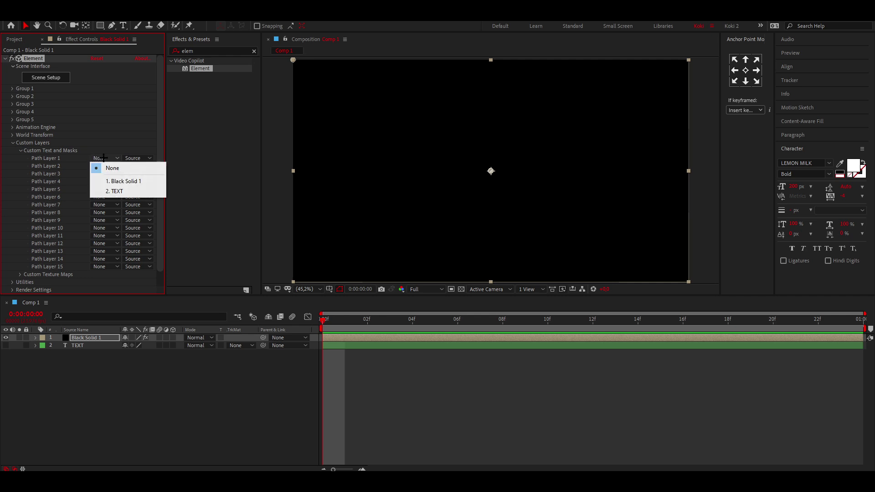
pyautogui.click(125, 190)
pyautogui.click(13, 143)
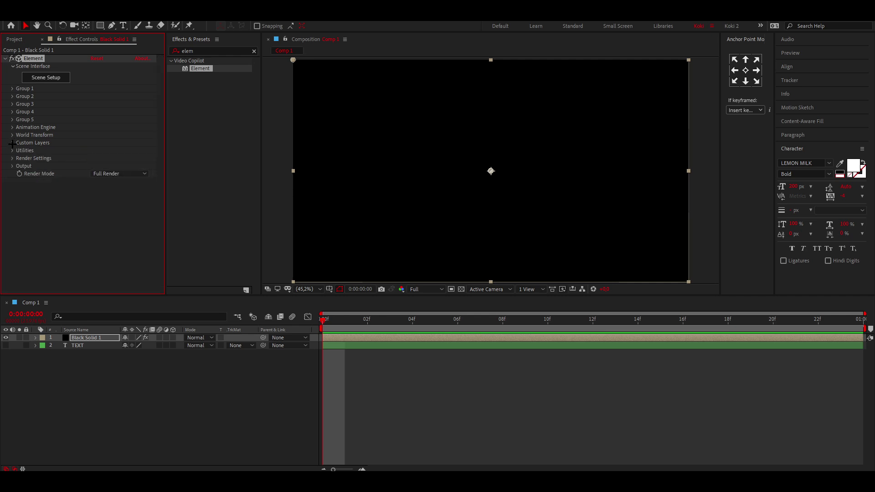
# Step: Open Element's scene setup and extrude the custom text path into a 3D model
pyautogui.click(55, 78)
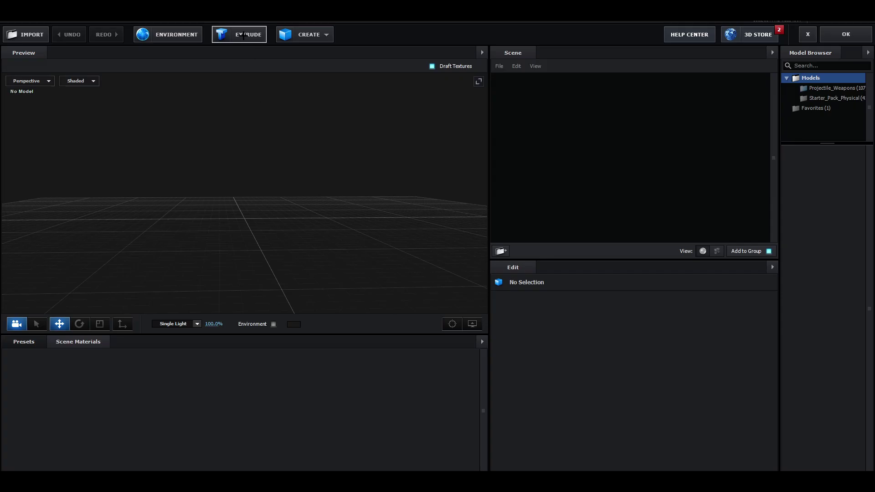
pyautogui.click(244, 36)
pyautogui.moveTo(218, 137); pyautogui.dragTo(125, 162)
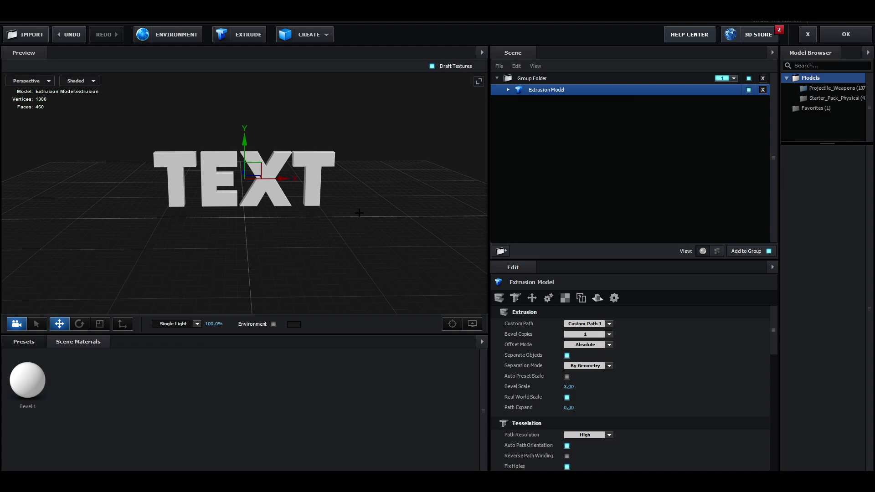
# Step: Open the Physical collection of bevel presets and browse through it
pyautogui.click(33, 343)
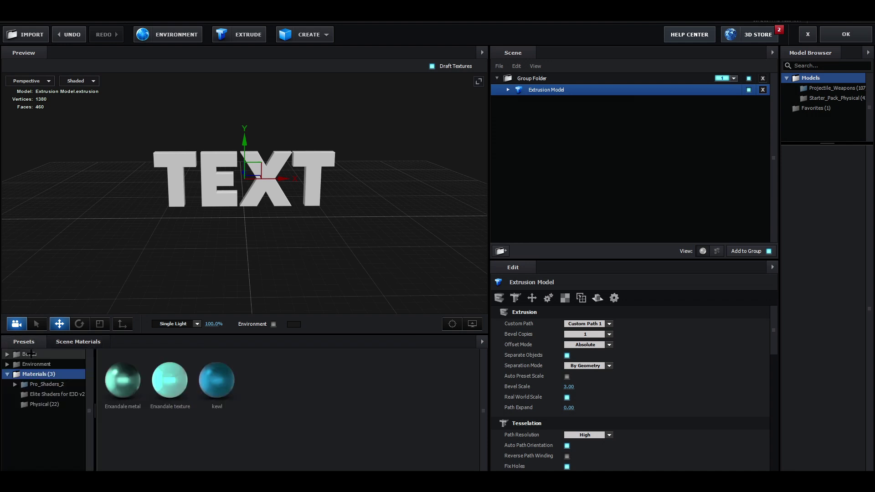
pyautogui.click(34, 355)
pyautogui.click(53, 364)
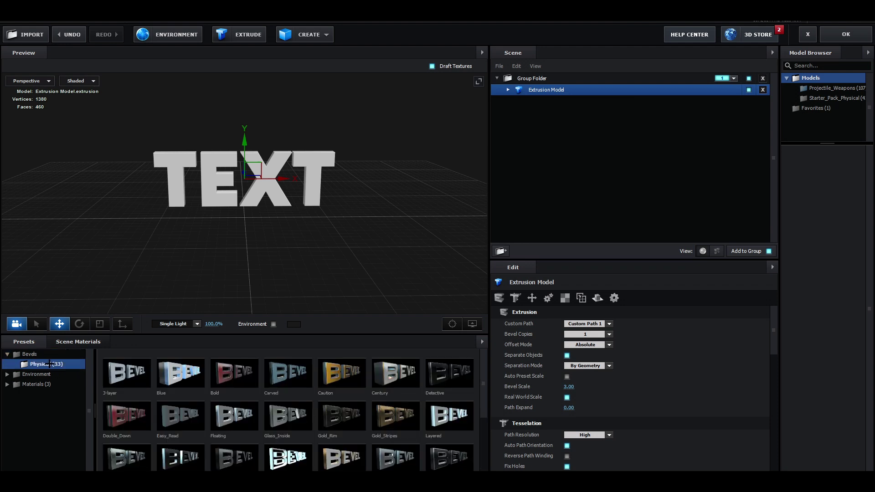
pyautogui.scroll(-2, 288, 402)
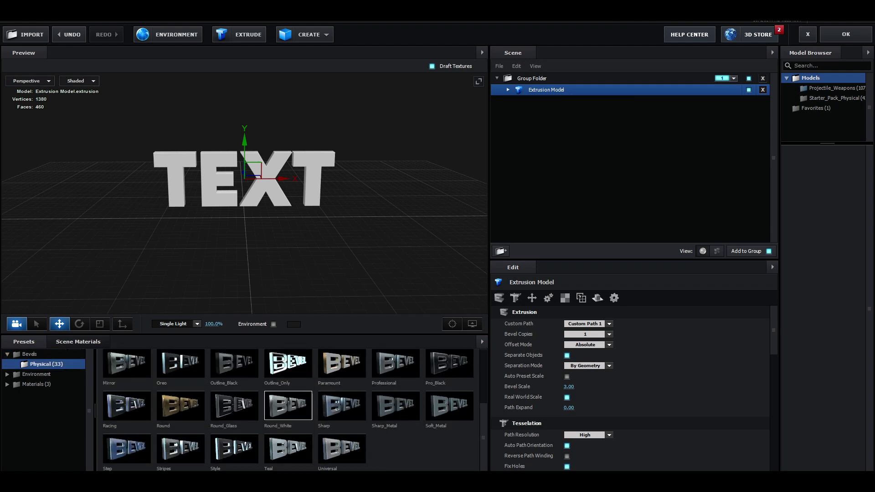
# Step: Try the Stripes, Paramount and Round bevel presets on the extruded text
pyautogui.doubleClick(177, 449)
pyautogui.moveTo(295, 297); pyautogui.dragTo(350, 196)
pyautogui.scroll(3, 296, 247)
pyautogui.doubleClick(342, 363)
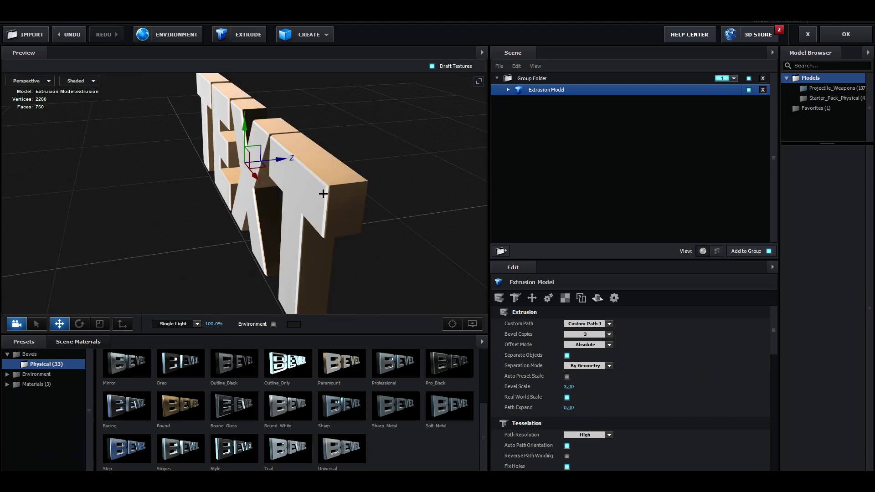
pyautogui.doubleClick(180, 406)
pyautogui.scroll(2, 319, 401)
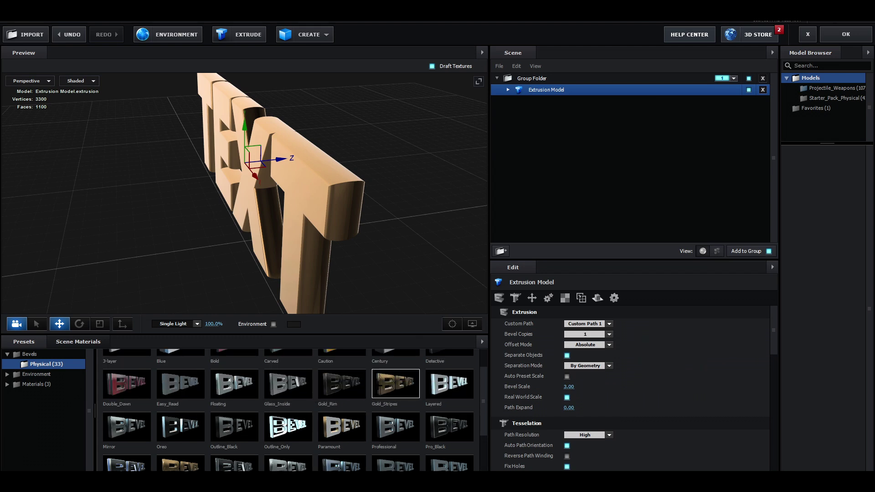
# Step: Apply the Gold_Stripes bevel preset to the extruded text
pyautogui.doubleClick(380, 385)
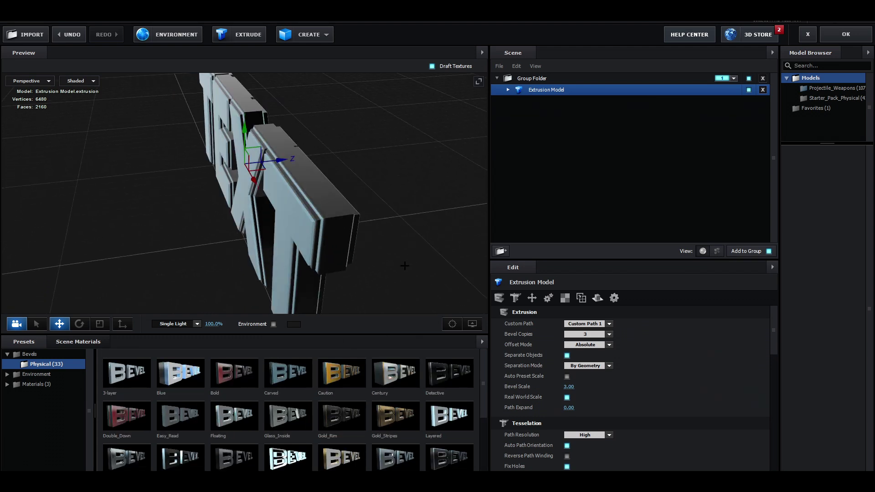
pyautogui.moveTo(405, 265); pyautogui.dragTo(408, 213)
pyautogui.doubleClick(386, 414)
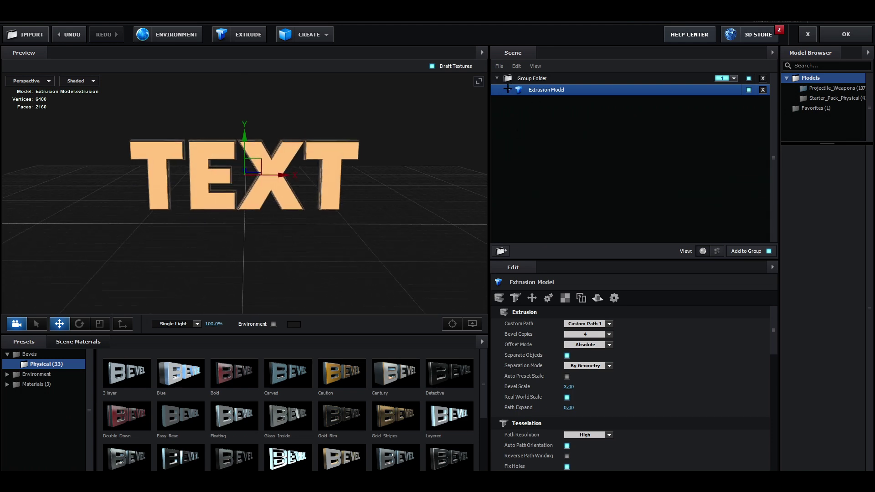
# Step: Expand the extrusion model's material list and select its first Gold_Basic material
pyautogui.click(507, 90)
pyautogui.click(546, 101)
pyautogui.click(547, 112)
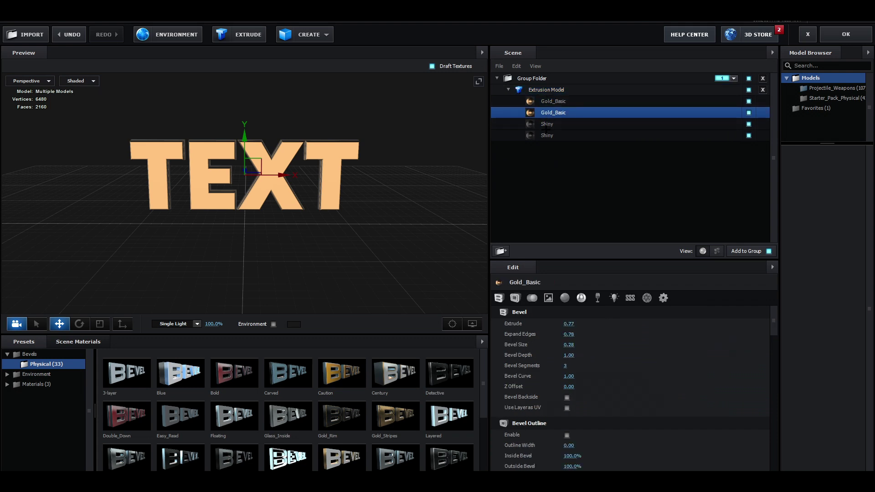
pyautogui.click(548, 102)
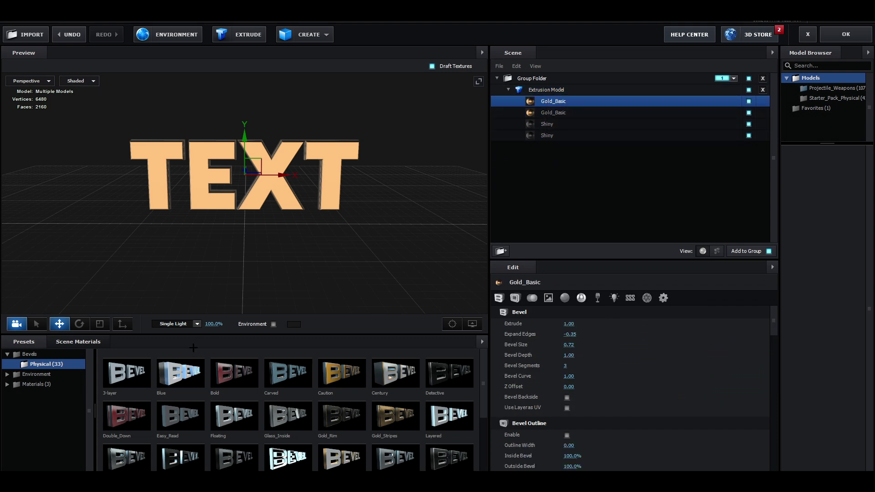
# Step: Browse the Physical material presets and open the Translucent collection in Pro_Shaders_2
pyautogui.click(48, 386)
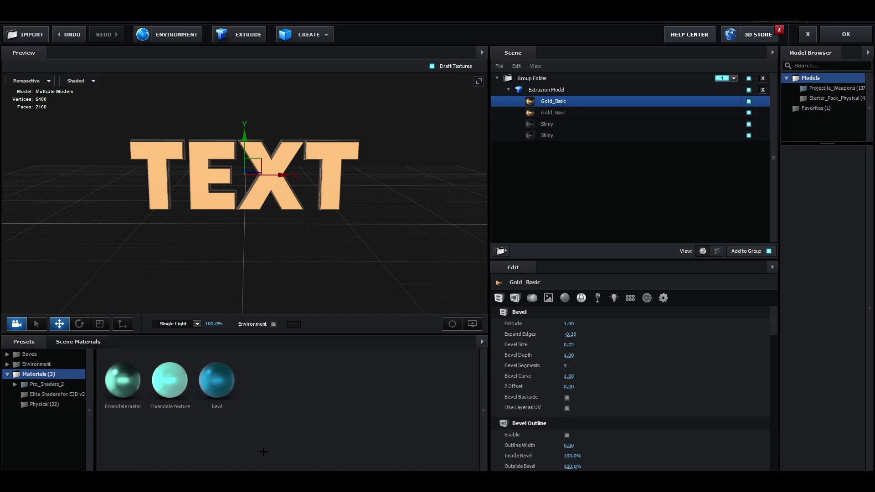
pyautogui.click(46, 404)
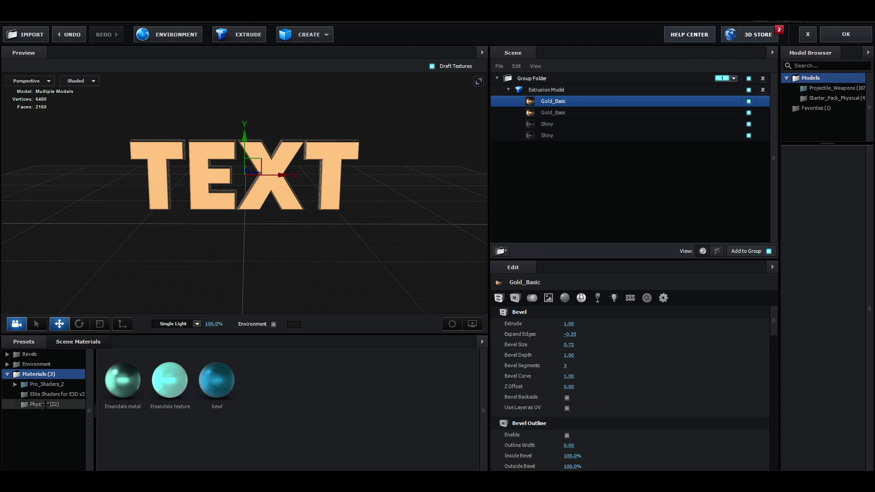
pyautogui.scroll(-2, 264, 419)
pyautogui.scroll(2, 263, 419)
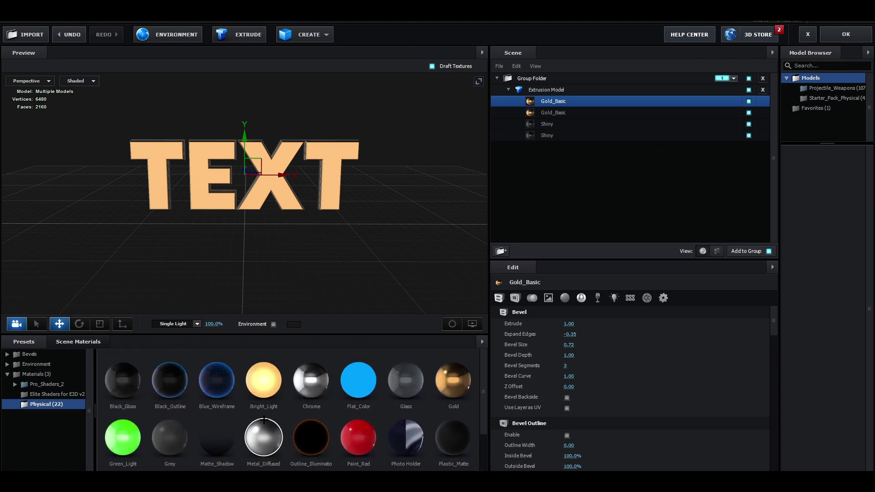
pyautogui.doubleClick(55, 385)
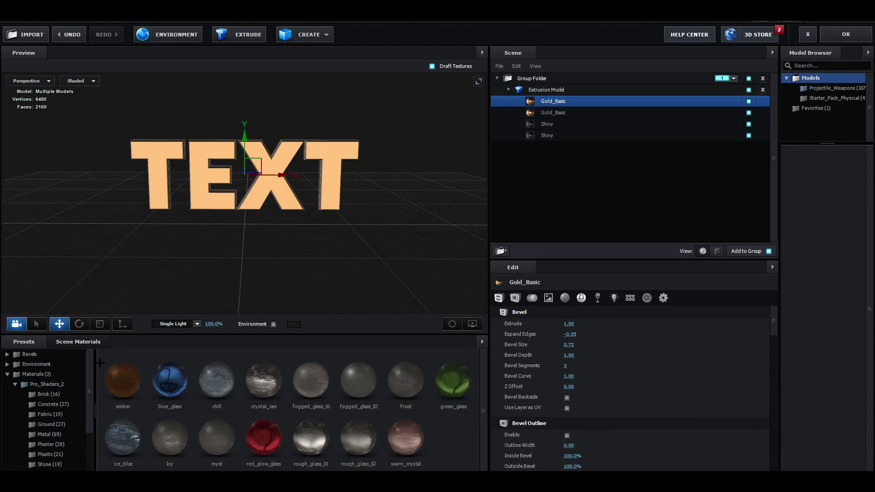
pyautogui.moveTo(271, 247); pyautogui.dragTo(287, 261)
pyautogui.scroll(-3, 78, 413)
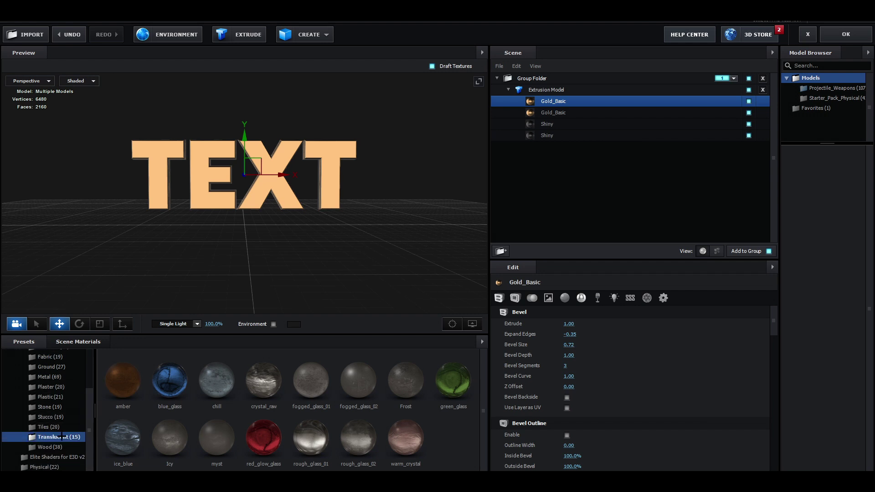
pyautogui.moveTo(274, 256); pyautogui.dragTo(393, 196)
pyautogui.scroll(3, 397, 223)
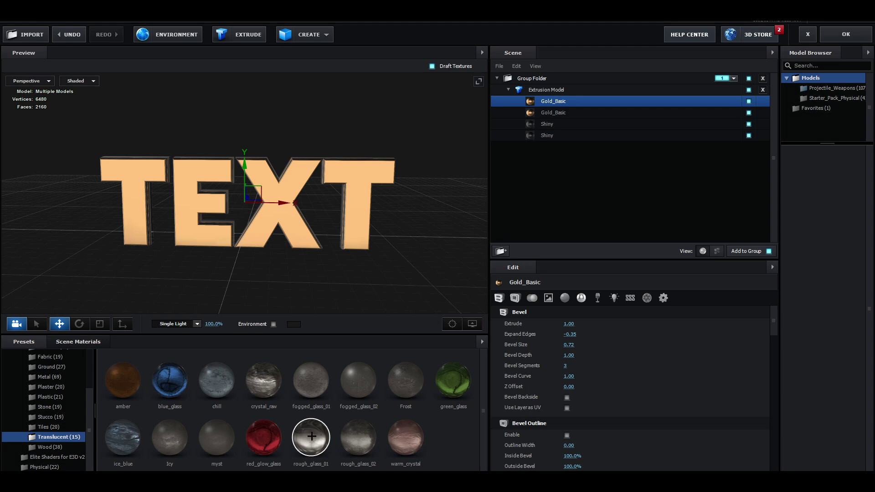
# Step: Replace both Gold_Basic materials with rough_glass_01 and both Shiny materials with blue_glass
pyautogui.click(312, 437)
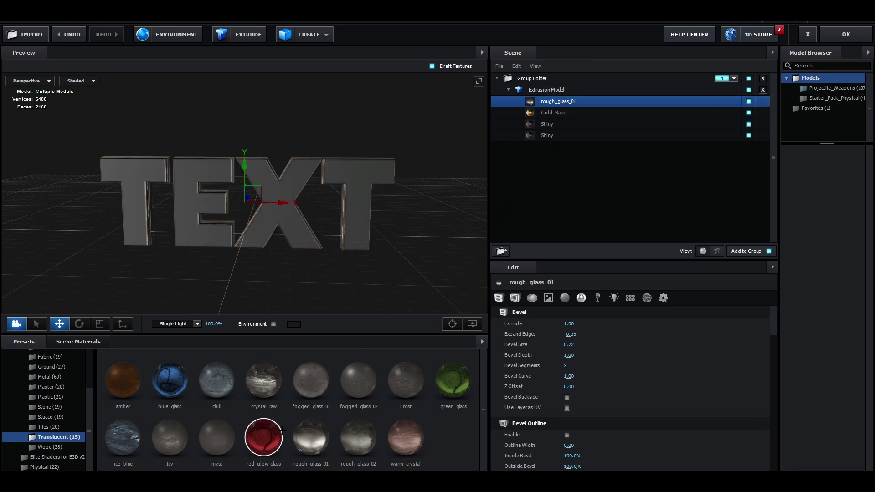
pyautogui.moveTo(312, 436); pyautogui.dragTo(561, 113)
pyautogui.moveTo(415, 143); pyautogui.dragTo(359, 215)
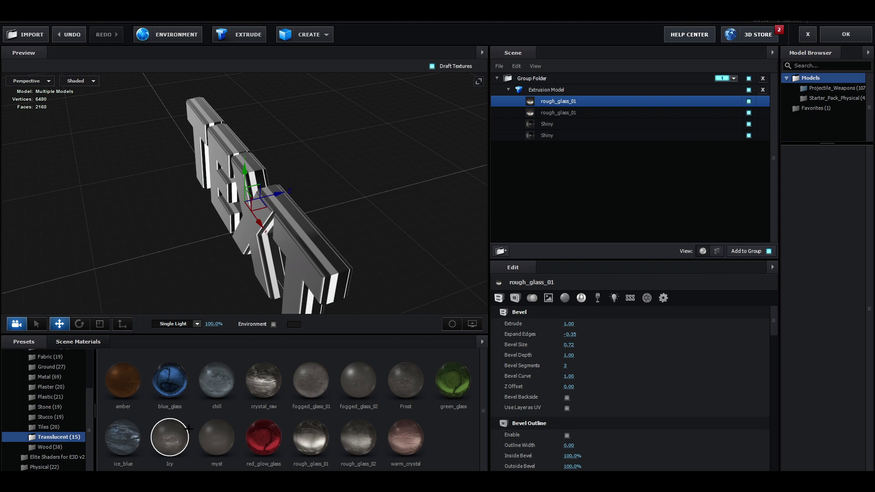
pyautogui.moveTo(189, 428); pyautogui.dragTo(553, 129)
pyautogui.moveTo(170, 380); pyautogui.dragTo(550, 132)
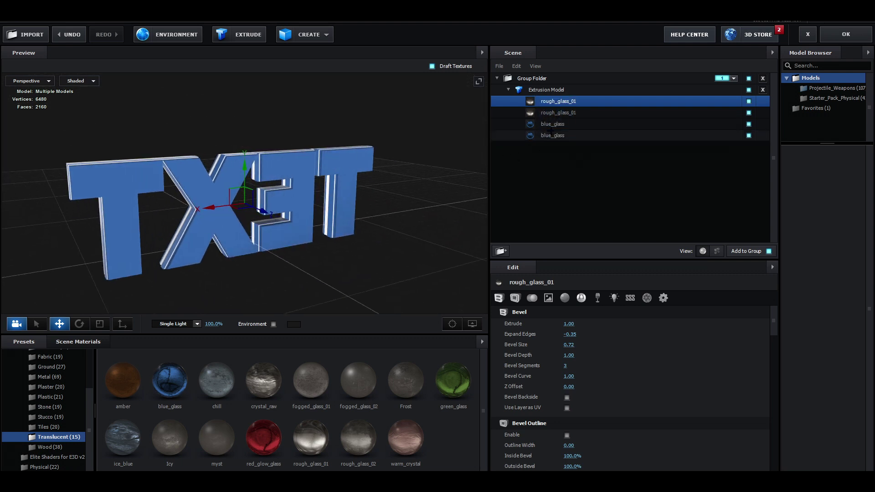
# Step: Try a red refraction color, B13636, on the first blue_glass material
pyautogui.click(555, 127)
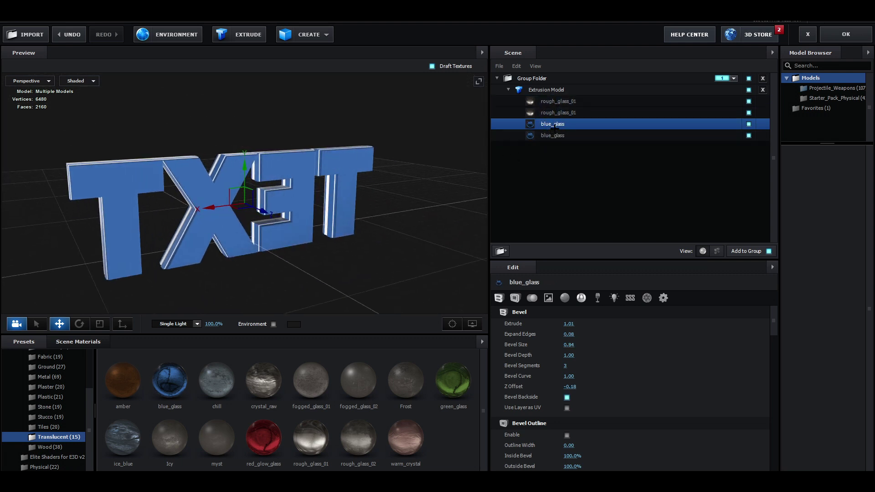
pyautogui.scroll(-15, 559, 345)
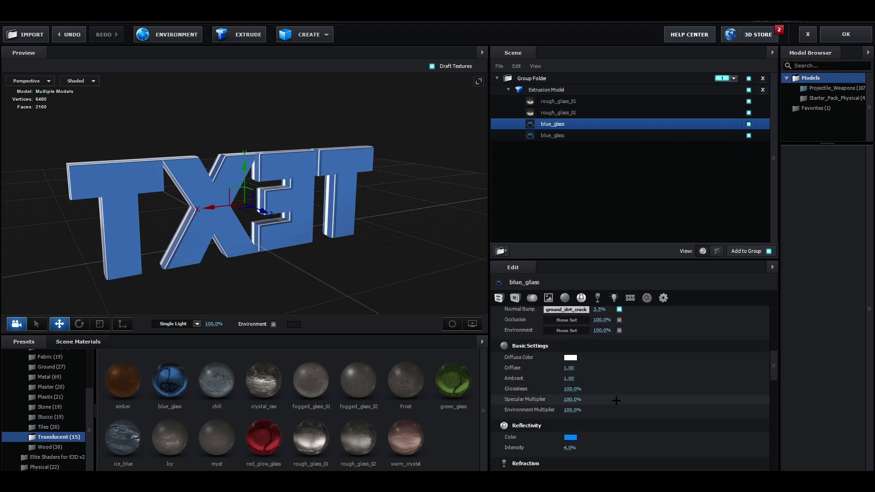
pyautogui.click(570, 346)
pyautogui.moveTo(616, 345)
pyautogui.mouseDown()
pyautogui.moveTo(617, 294)
pyautogui.moveTo(615, 337)
pyautogui.moveTo(615, 301)
pyautogui.mouseUp()
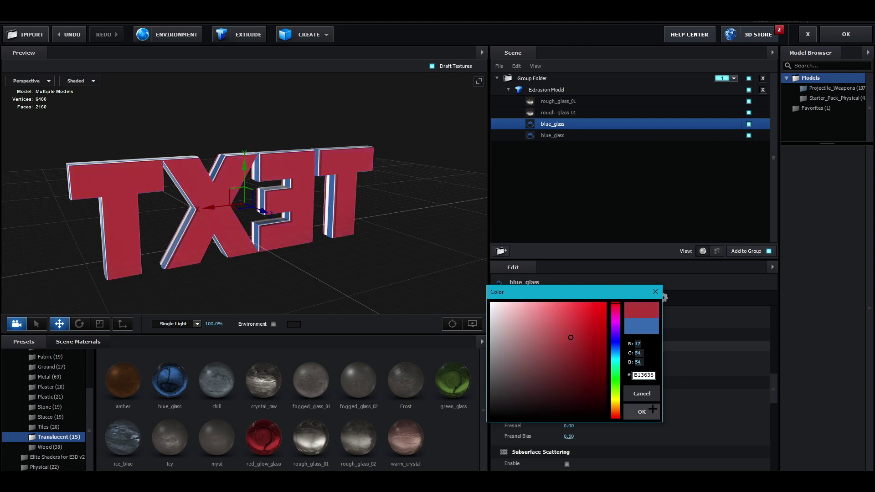
pyautogui.click(642, 393)
pyautogui.moveTo(364, 226); pyautogui.dragTo(453, 210)
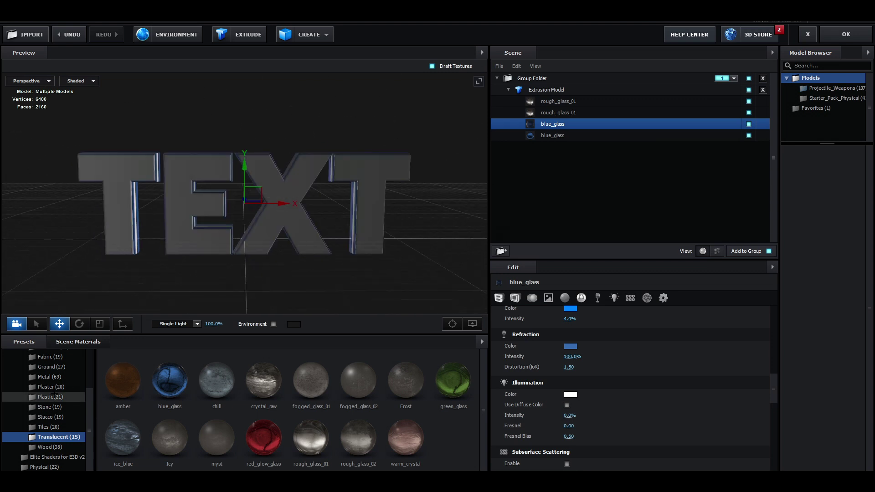
# Step: Browse the Basic_2K environment presets, check the glass text from another angle, and accept the scene setup
pyautogui.scroll(3, 53, 394)
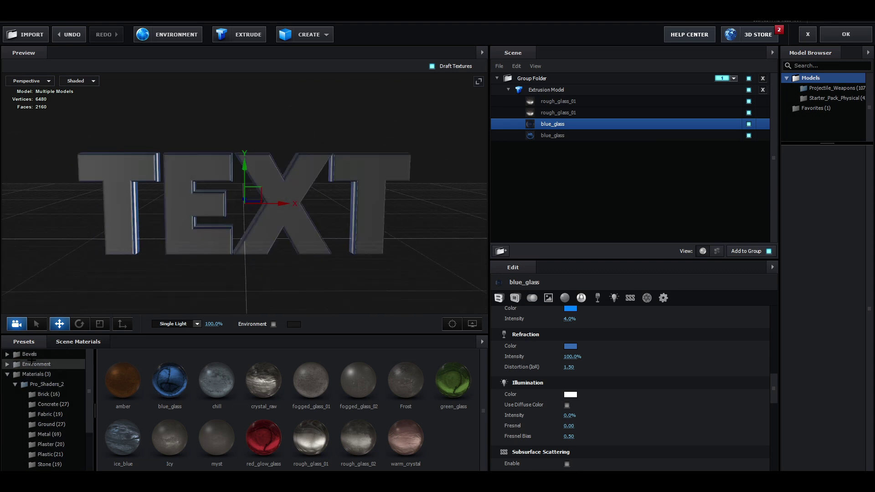
pyautogui.click(45, 365)
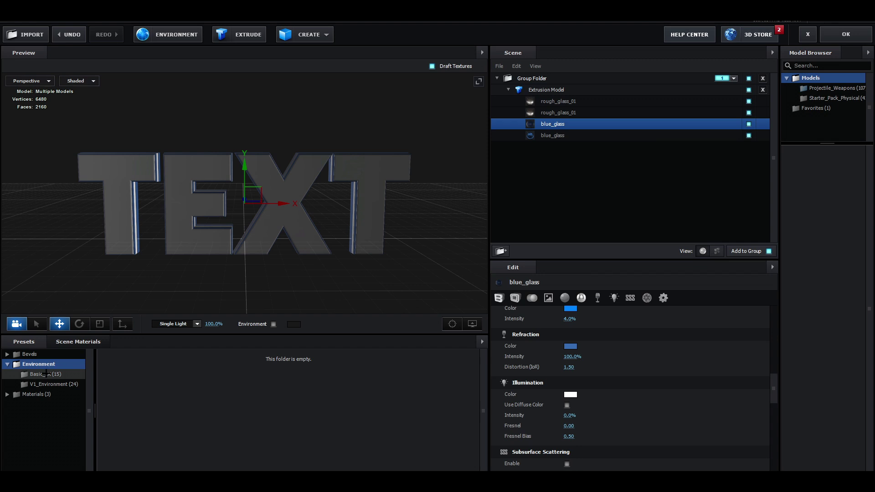
pyautogui.click(60, 374)
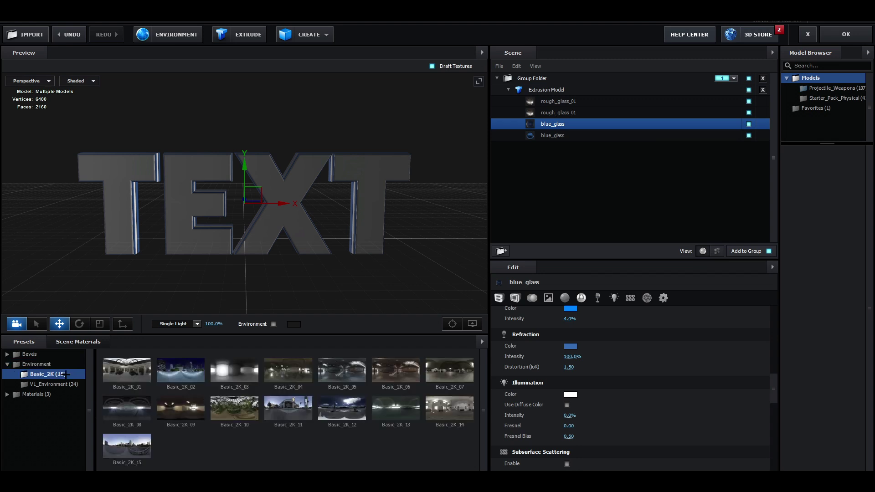
pyautogui.moveTo(217, 298); pyautogui.dragTo(159, 212)
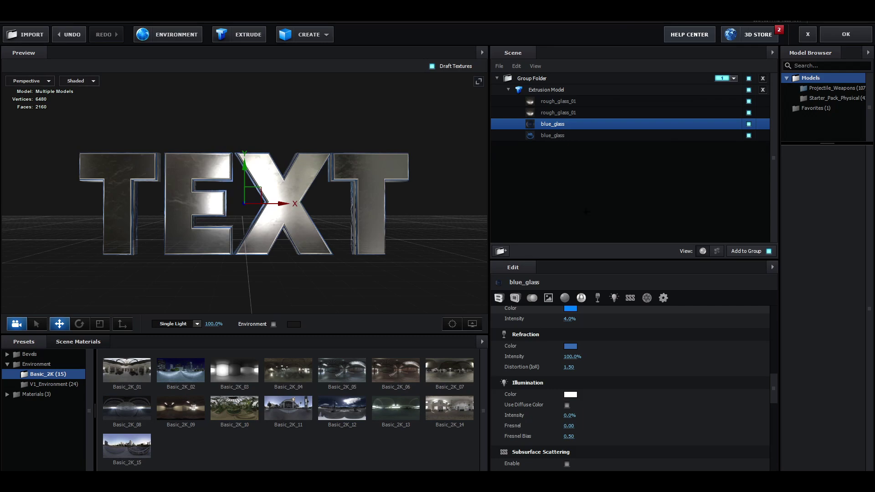
pyautogui.click(840, 31)
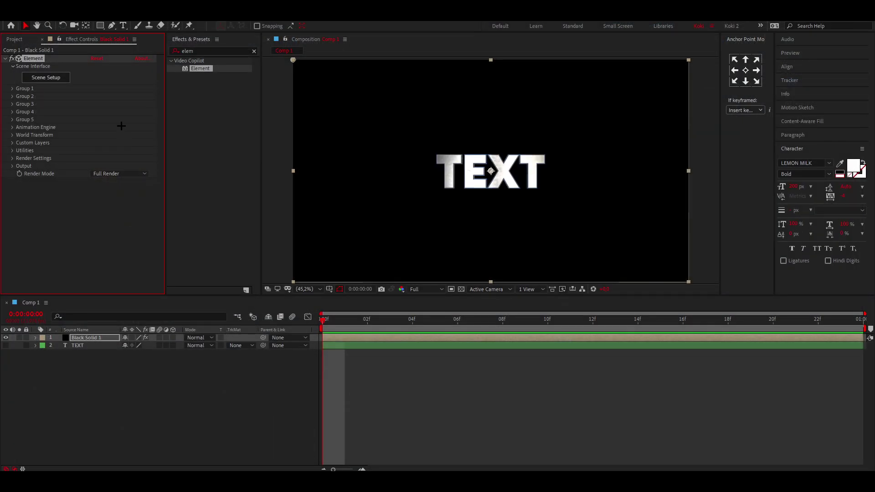
# Step: Enable Multi-Object in the Particle Look settings of Element's Group 1
pyautogui.click(12, 88)
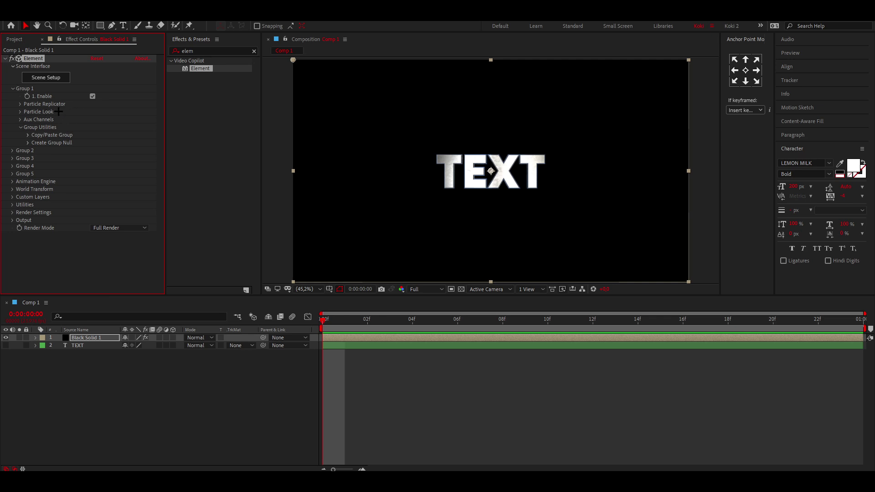
pyautogui.click(20, 112)
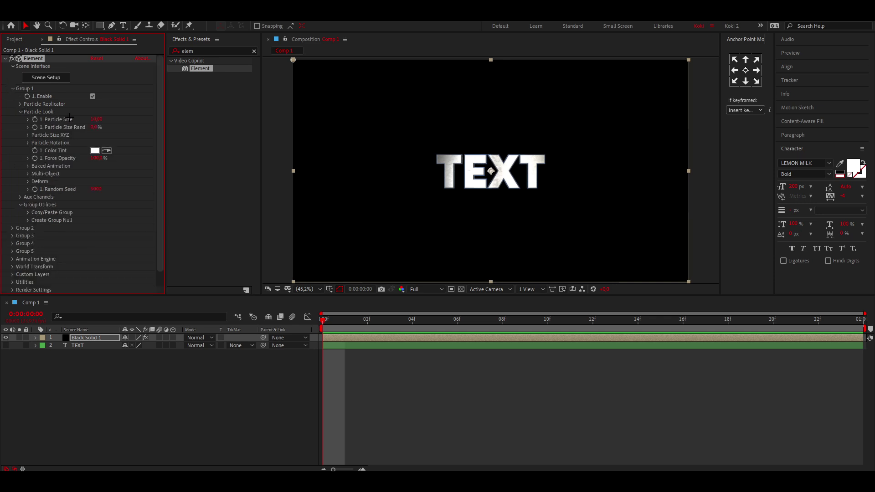
pyautogui.click(28, 173)
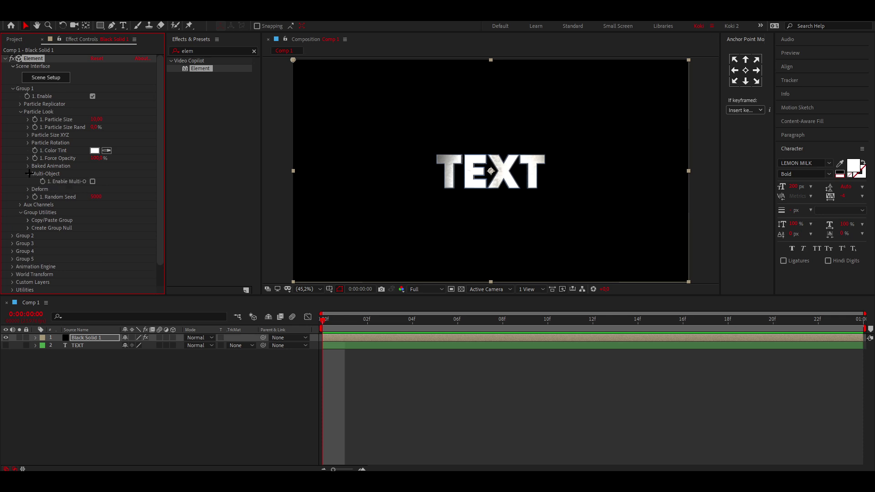
pyautogui.click(91, 181)
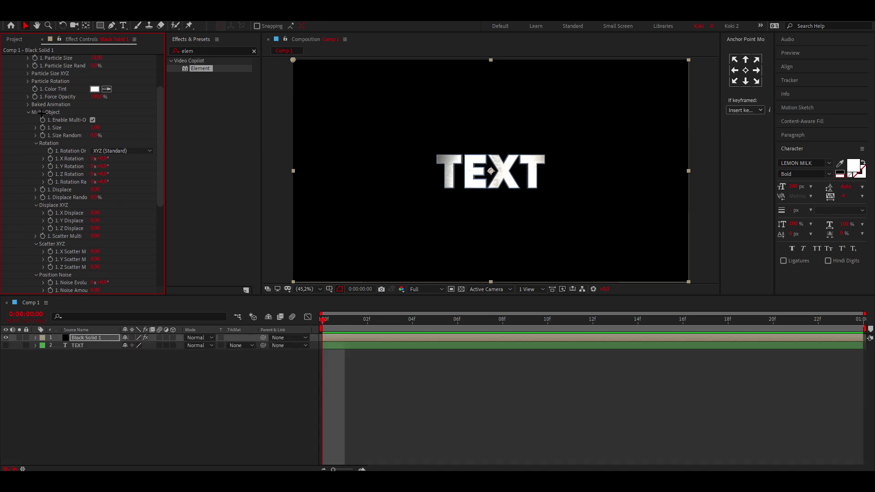
# Step: Try out different rotation, displace and scatter values on the separate letters in the Multi-Object settings
pyautogui.scroll(-1, 49, 114)
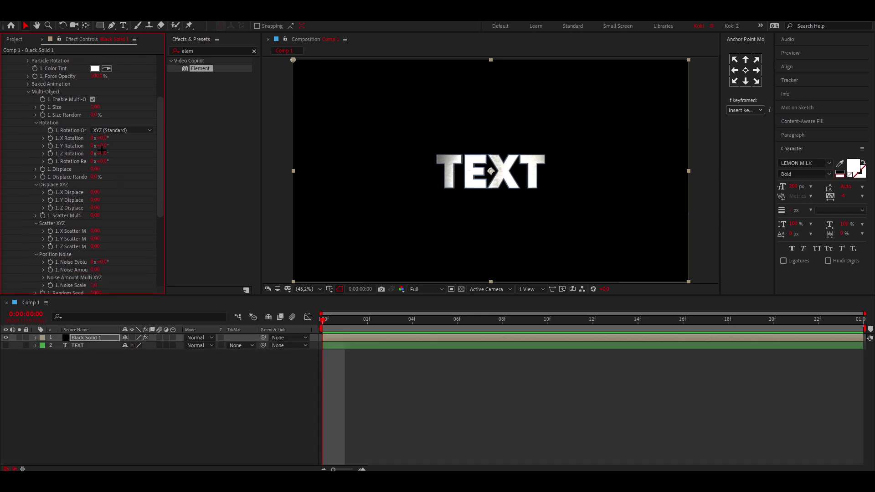
pyautogui.moveTo(101, 147); pyautogui.dragTo(177, 155)
pyautogui.moveTo(100, 161); pyautogui.dragTo(242, 152)
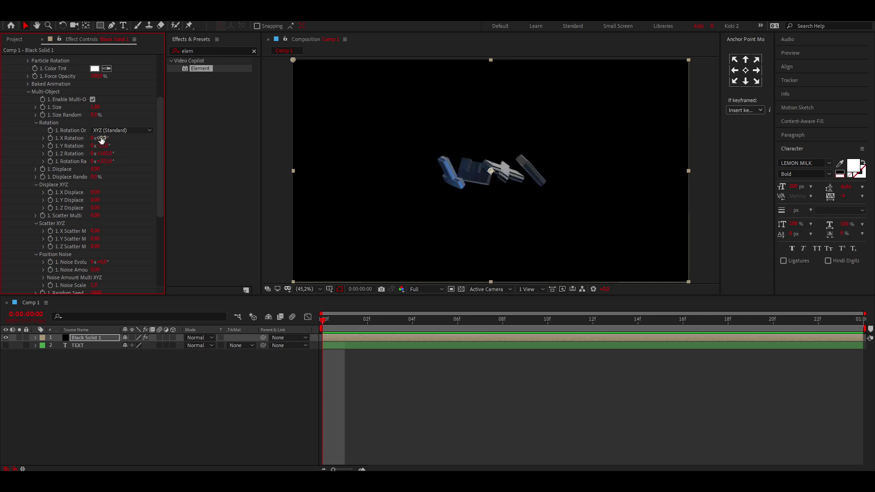
pyautogui.moveTo(101, 139); pyautogui.dragTo(57, 140)
pyautogui.moveTo(95, 192); pyautogui.dragTo(319, 225)
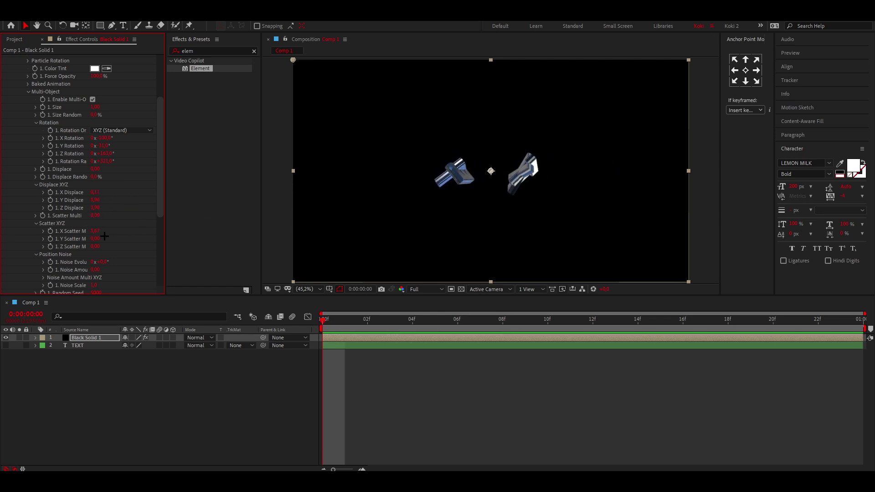
pyautogui.moveTo(95, 239); pyautogui.dragTo(159, 246)
pyautogui.scroll(-2, 124, 264)
pyautogui.scroll(1, 70, 123)
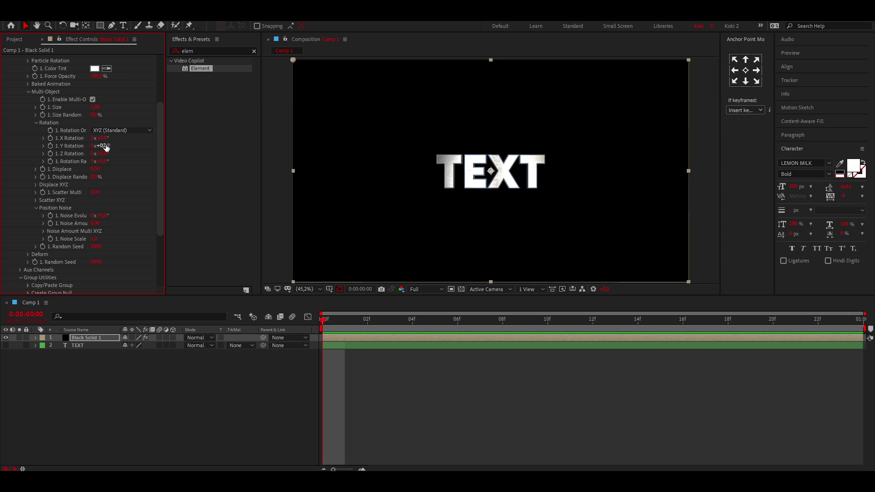
# Step: Set the Multi-Object Y Rotation to 90° and Rotation Random to -90°
pyautogui.moveTo(105, 146)
pyautogui.mouseDown()
pyautogui.moveTo(98, 147)
pyautogui.moveTo(110, 148)
pyautogui.mouseUp()
pyautogui.click(110, 148)
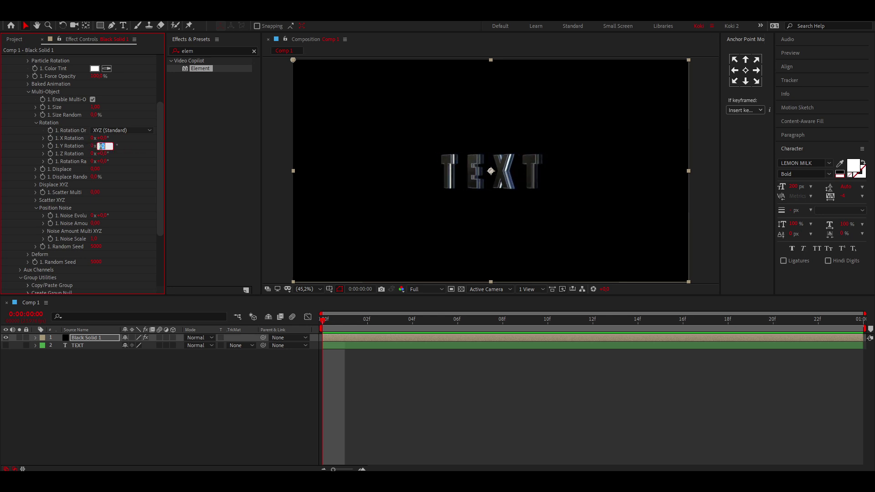
pyautogui.write('90')
pyautogui.press('Return')
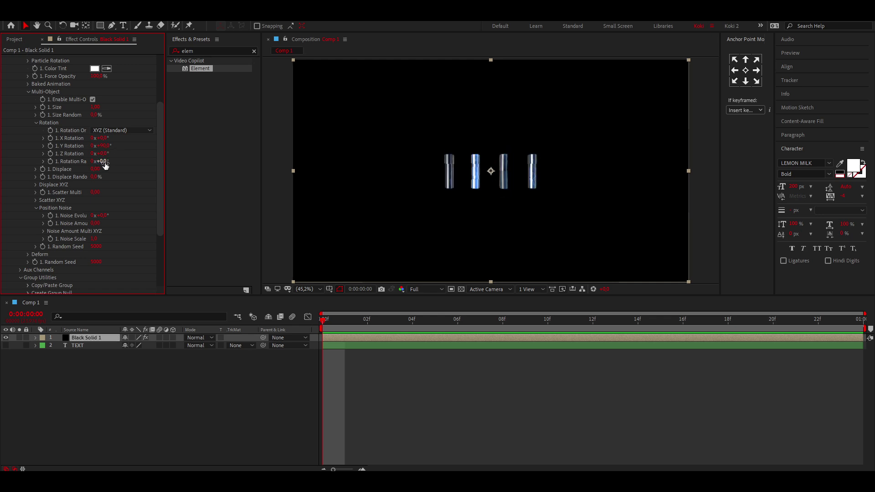
pyautogui.click(103, 162)
pyautogui.write('-90')
pyautogui.press('Return')
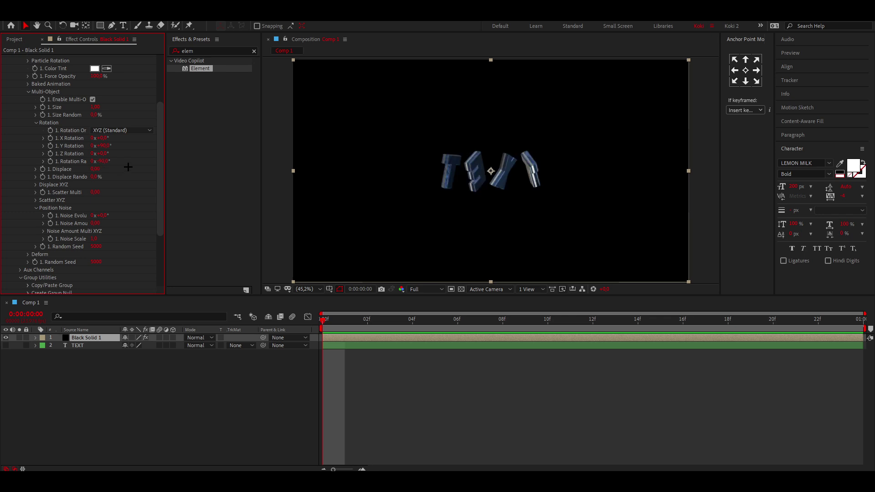
# Step: Set the Multi-Object Displace value to -1 so the letters collapse together
pyautogui.click(97, 169)
pyautogui.write('-1')
pyautogui.press('Return')
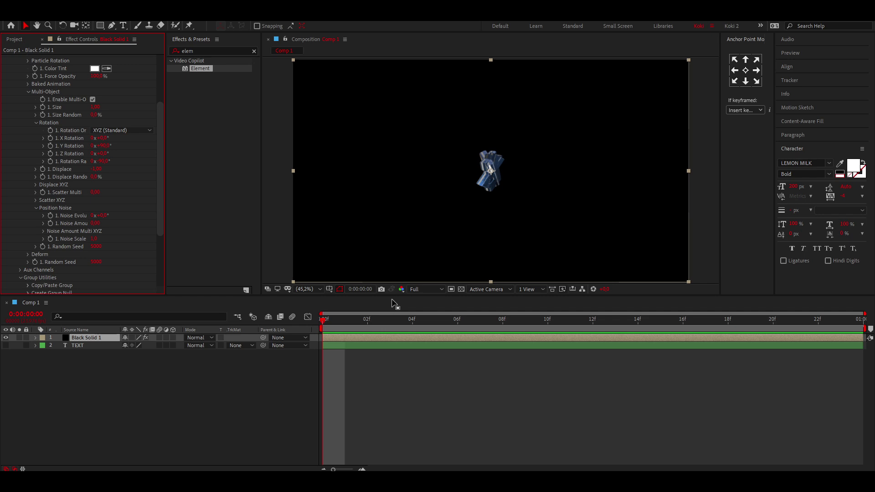
# Step: Keyframe Y Rotation, Rotation Random and Displace at the first frame and reveal those keyframes on the solid layer
pyautogui.click(42, 170)
pyautogui.click(51, 146)
pyautogui.press('u')
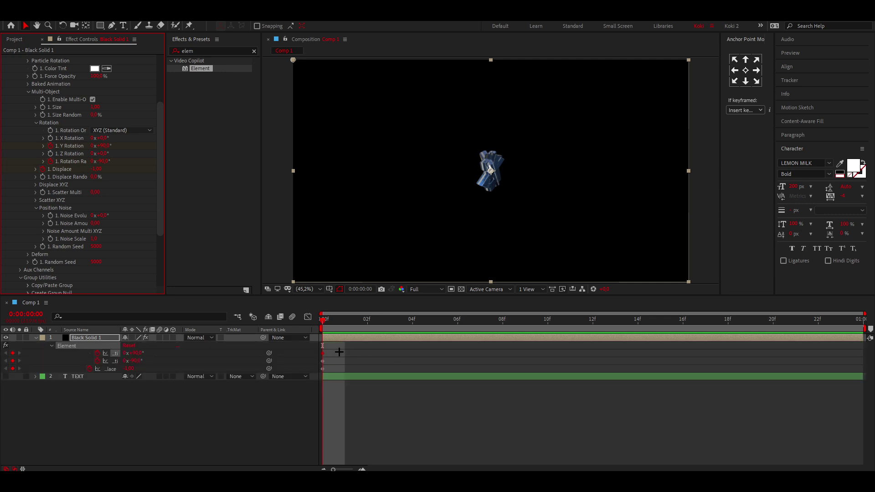
# Step: At frame 23, keyframe the default Y Rotation, a 15° Rotation Random and a slightly positive Displace for the end pose
pyautogui.moveTo(324, 318); pyautogui.dragTo(458, 319)
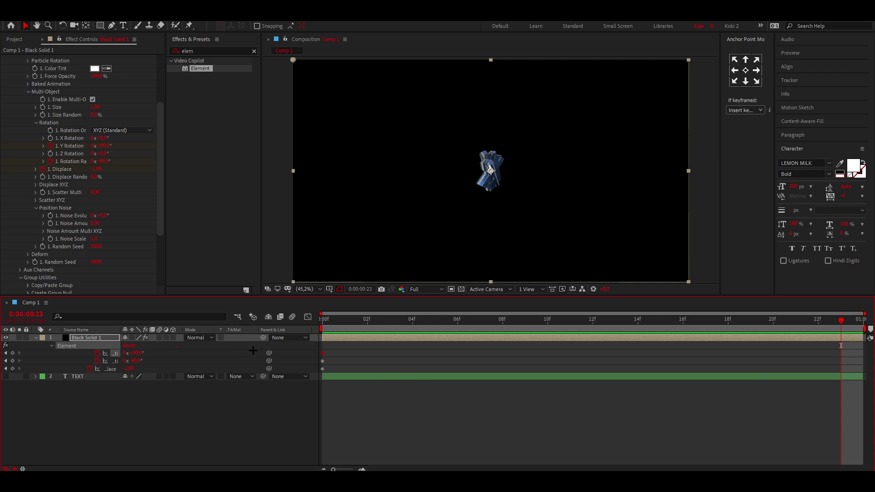
pyautogui.rightClick(116, 353)
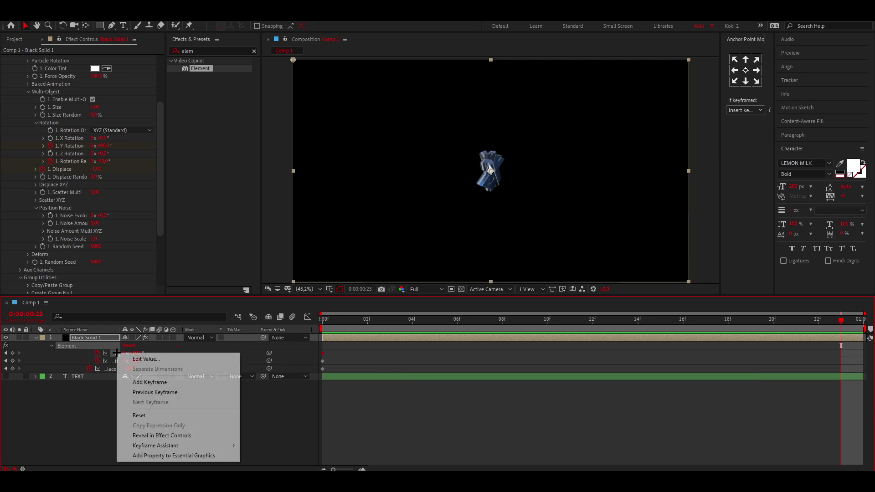
pyautogui.click(172, 415)
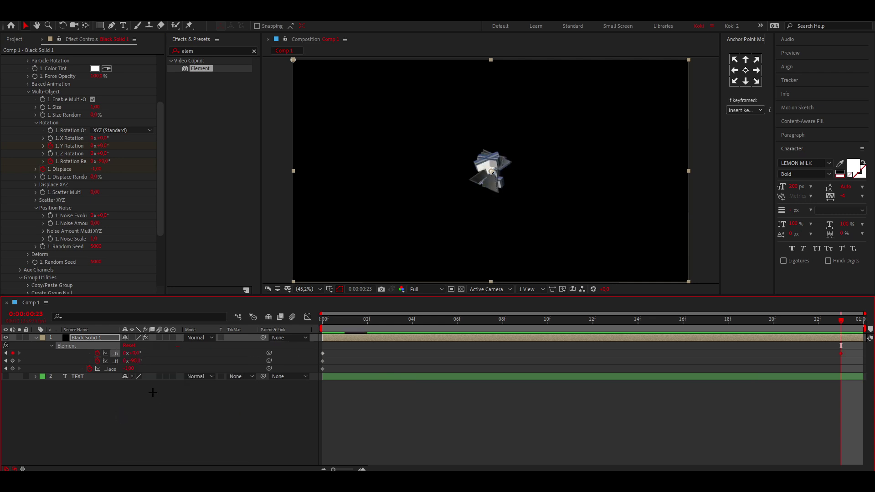
pyautogui.rightClick(114, 360)
pyautogui.click(146, 420)
pyautogui.rightClick(115, 368)
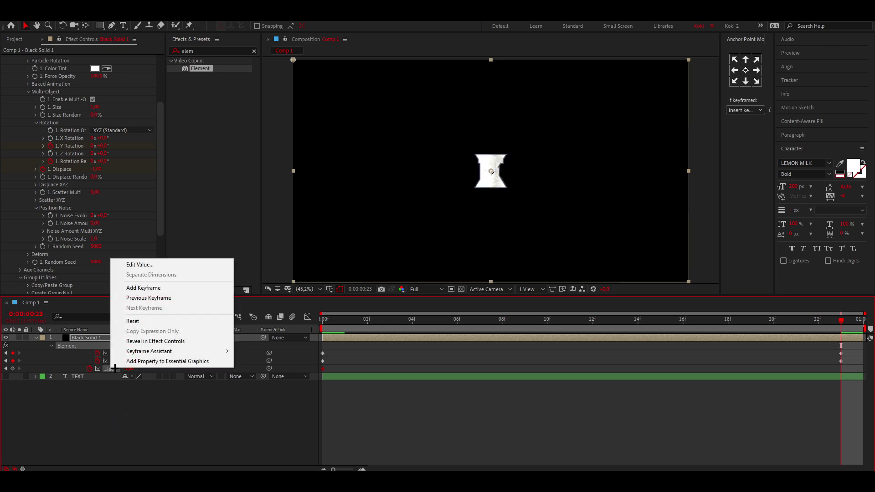
pyautogui.click(163, 321)
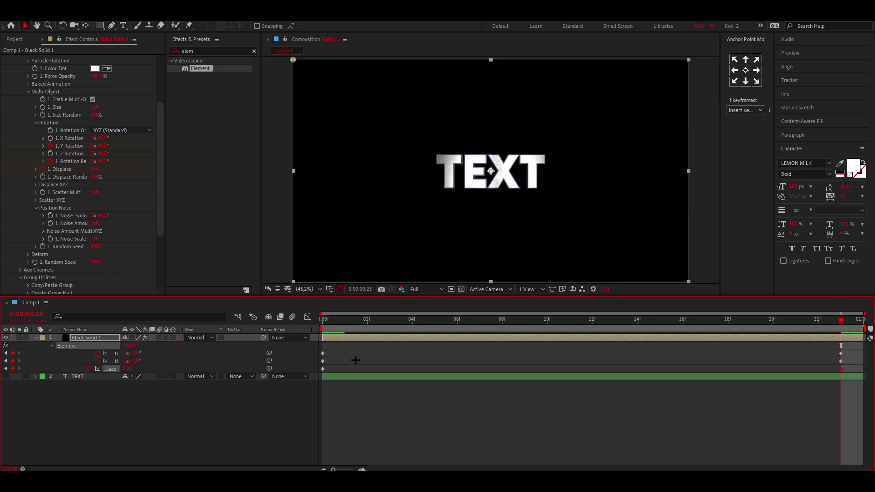
pyautogui.moveTo(127, 368); pyautogui.dragTo(141, 362)
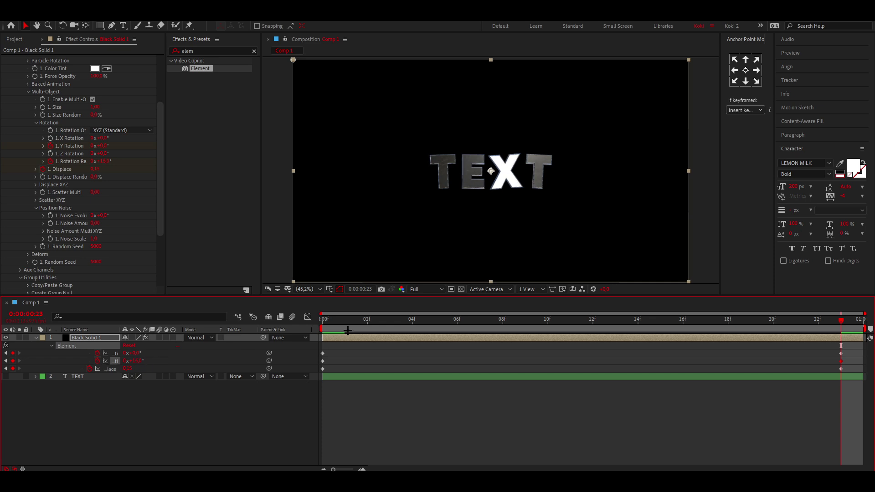
pyautogui.moveTo(348, 331); pyautogui.dragTo(836, 334)
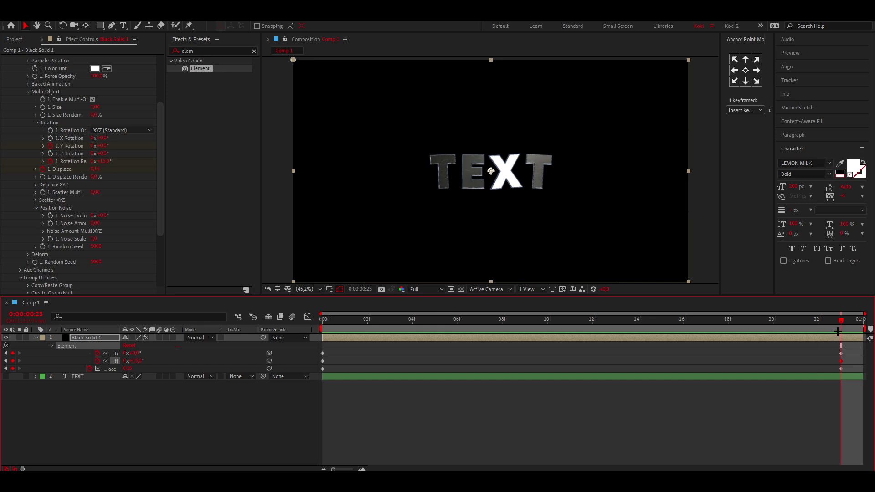
# Step: Apply Easy Ease to all the Element keyframes and display their speed graph
pyautogui.moveTo(847, 370); pyautogui.dragTo(306, 333)
pyautogui.press('F9')
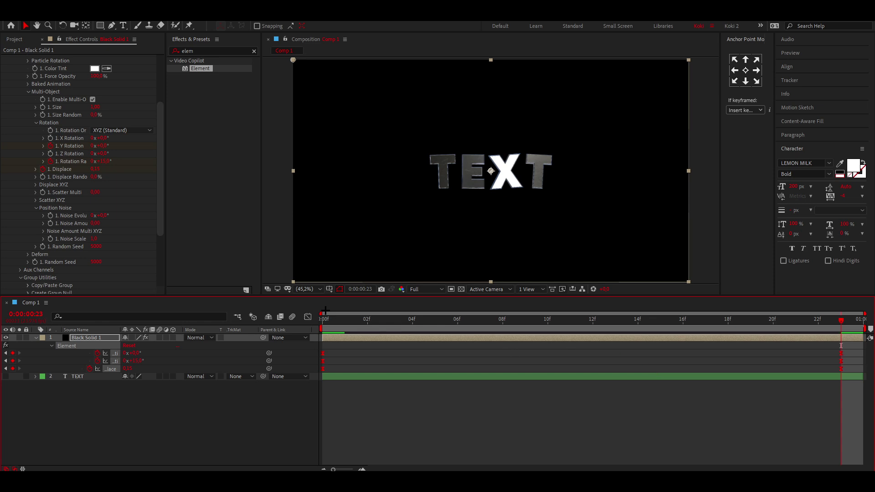
pyautogui.click(308, 317)
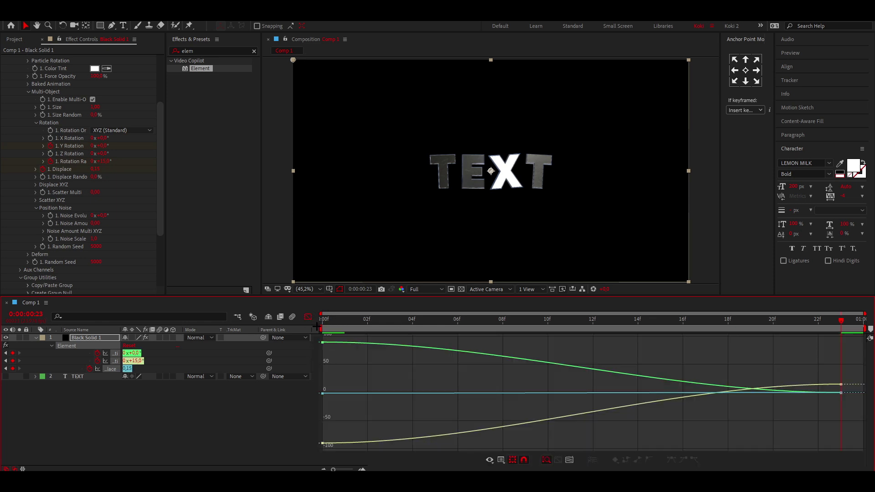
pyautogui.rightClick(580, 351)
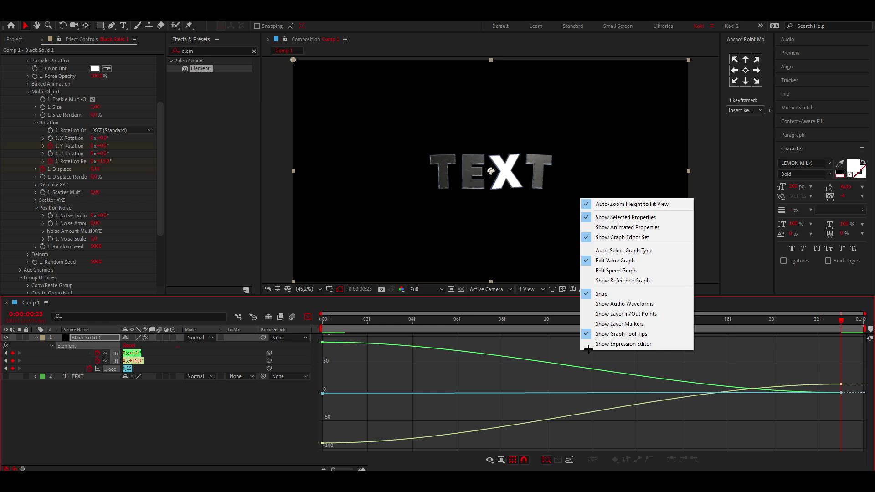
pyautogui.click(611, 270)
# Step: Shape the speed curves to peak at the first keyframes with a long ease-out to the last ones, and preview the animation
pyautogui.moveTo(360, 362); pyautogui.dragTo(316, 403)
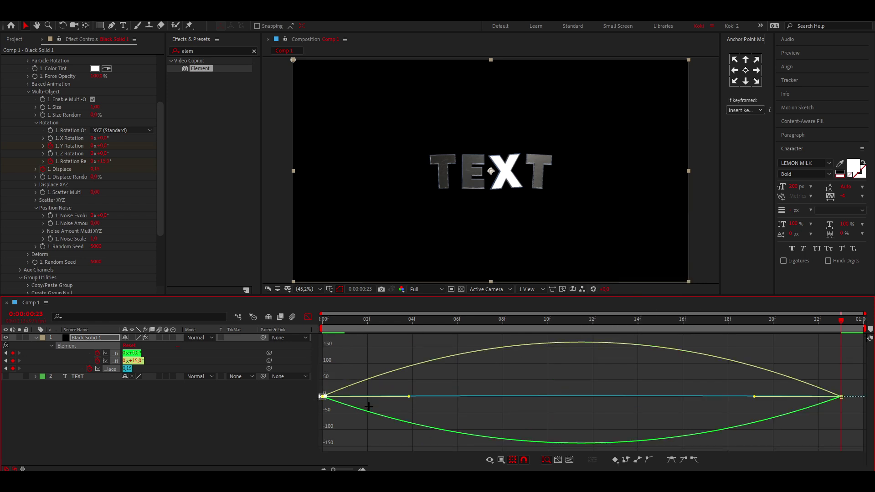
pyautogui.moveTo(408, 397); pyautogui.dragTo(292, 397)
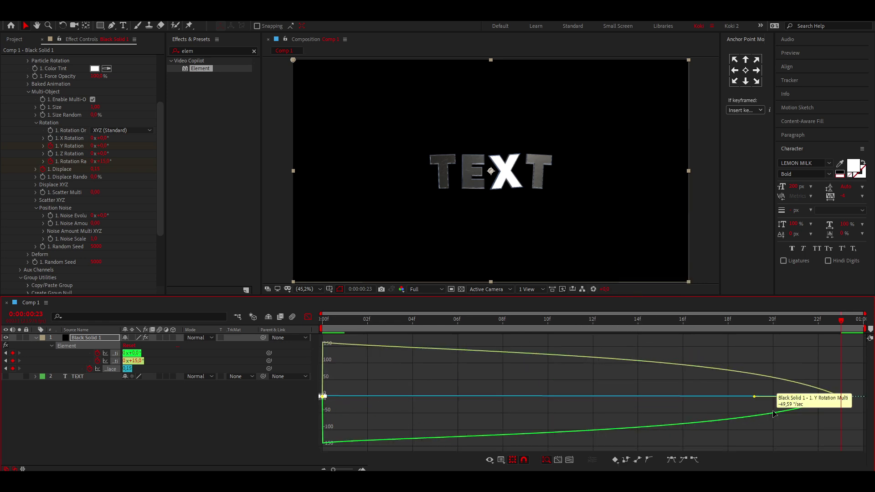
pyautogui.moveTo(846, 370)
pyautogui.mouseDown()
pyautogui.moveTo(800, 417)
pyautogui.moveTo(748, 397)
pyautogui.moveTo(581, 397)
pyautogui.mouseUp()
pyautogui.press('space')
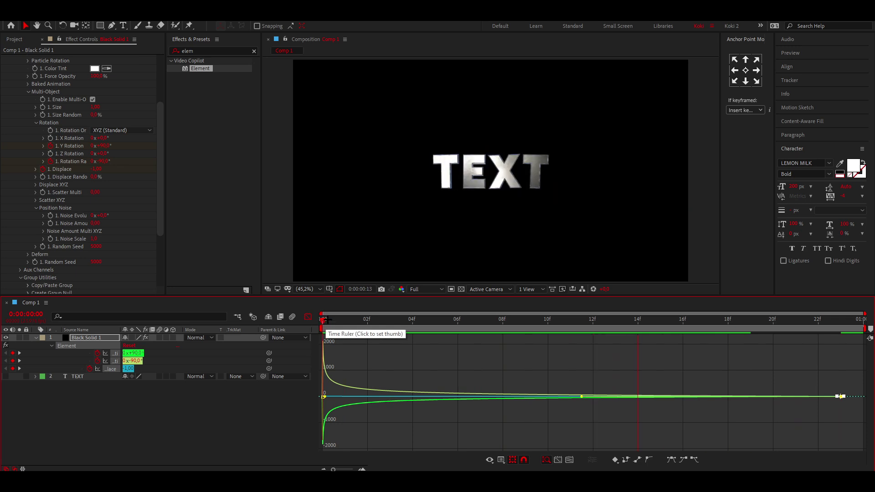
pyautogui.press('space')
pyautogui.hotkey('shift', 'F3')
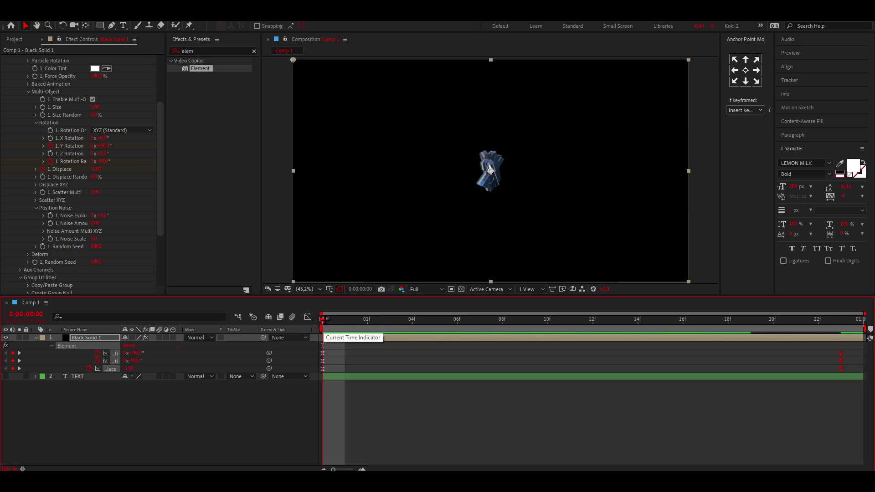
# Step: At the first frame, set Displace to 2 and Rotation Random to 90° for a spread-out start
pyautogui.moveTo(327, 325); pyautogui.dragTo(309, 329)
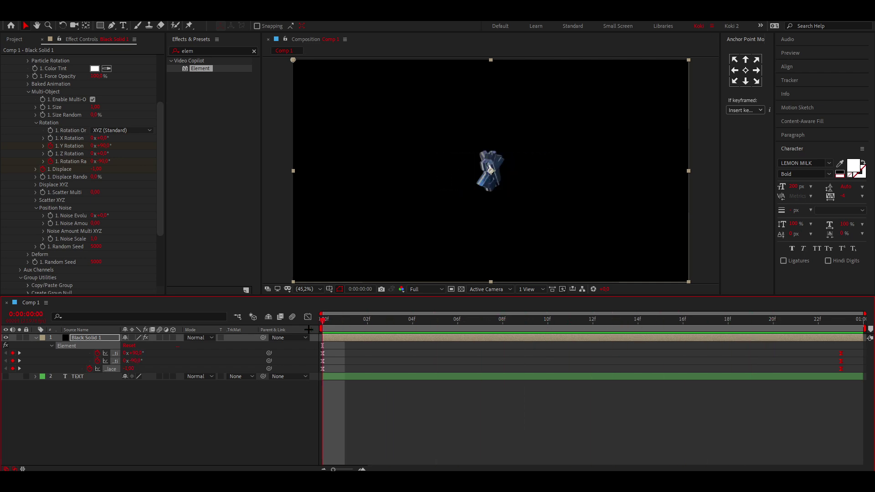
pyautogui.click(128, 370)
pyautogui.write('2')
pyautogui.click(150, 370)
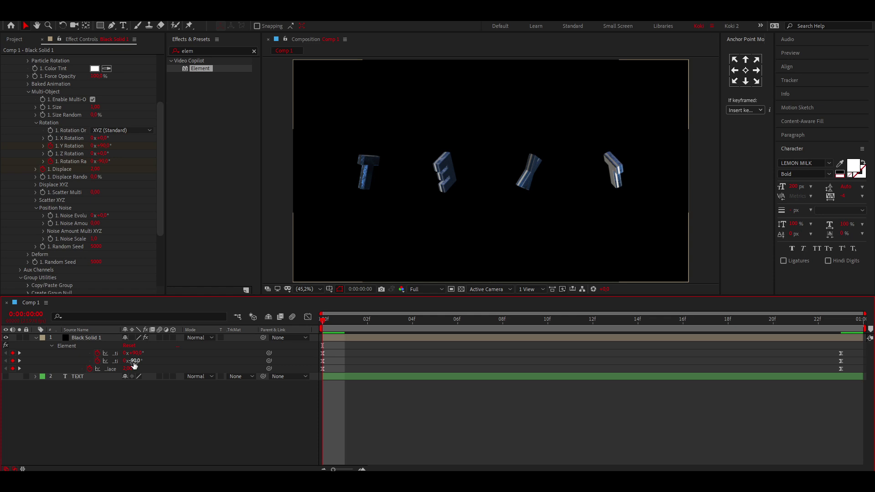
pyautogui.click(134, 361)
pyautogui.press('Return')
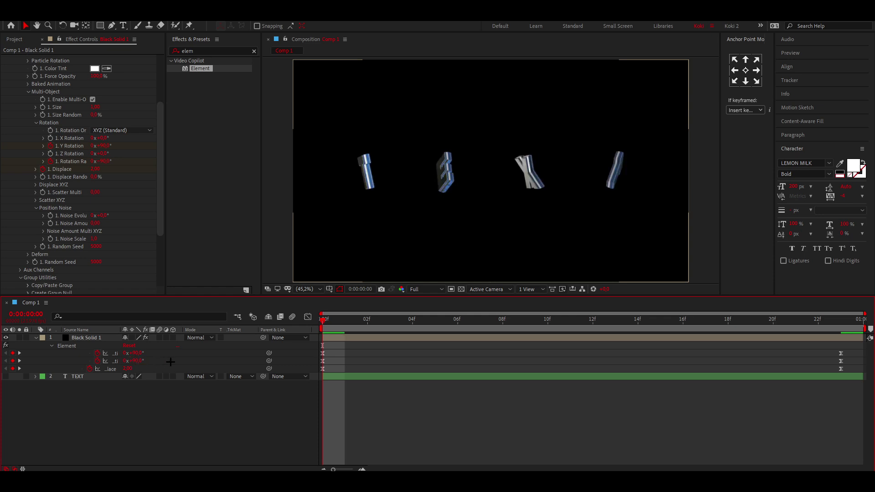
# Step: Set the Element Rotation Random at the first frame to -90° and preview the letter animation
pyautogui.press('space')
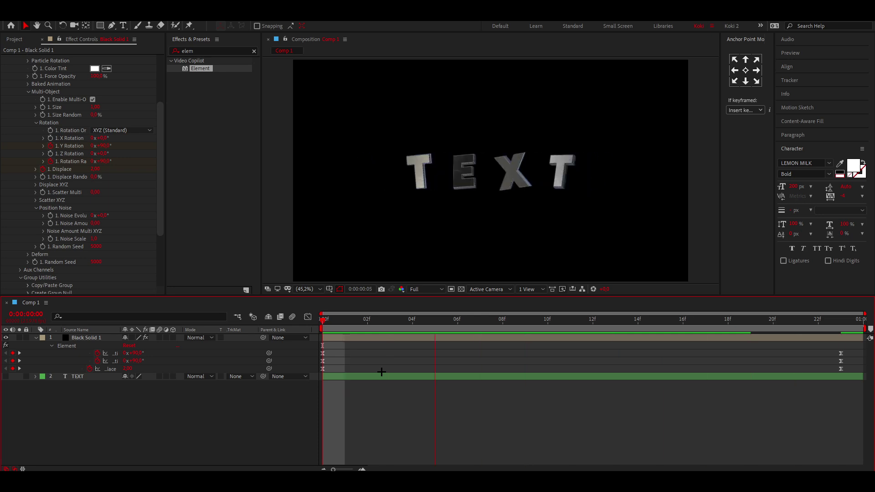
pyautogui.press('space')
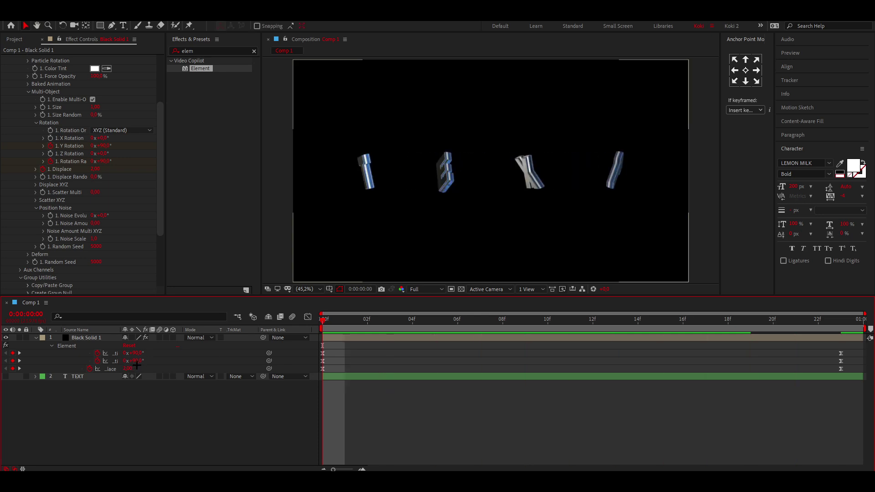
pyautogui.hotkey('ctrl', 'z')
pyautogui.press('space')
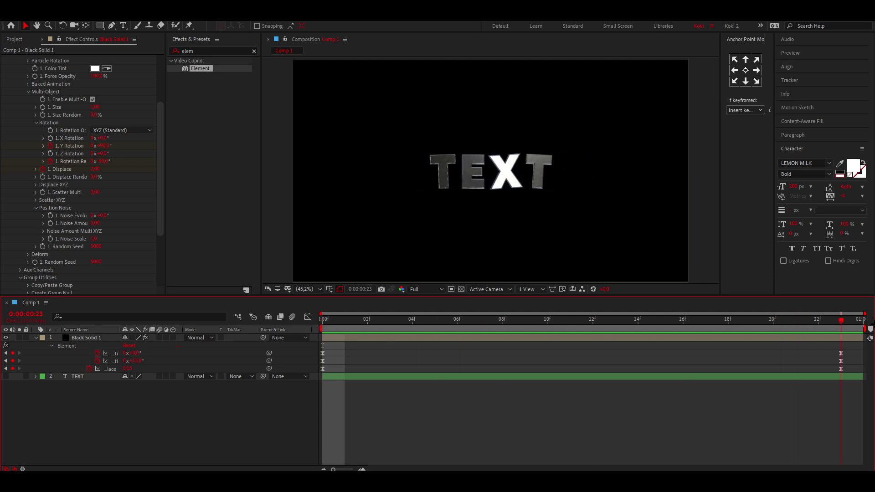
# Step: Collapse the keyframed properties of Black Solid 1 and add a new adjustment layer above it
pyautogui.click(339, 338)
pyautogui.press('u')
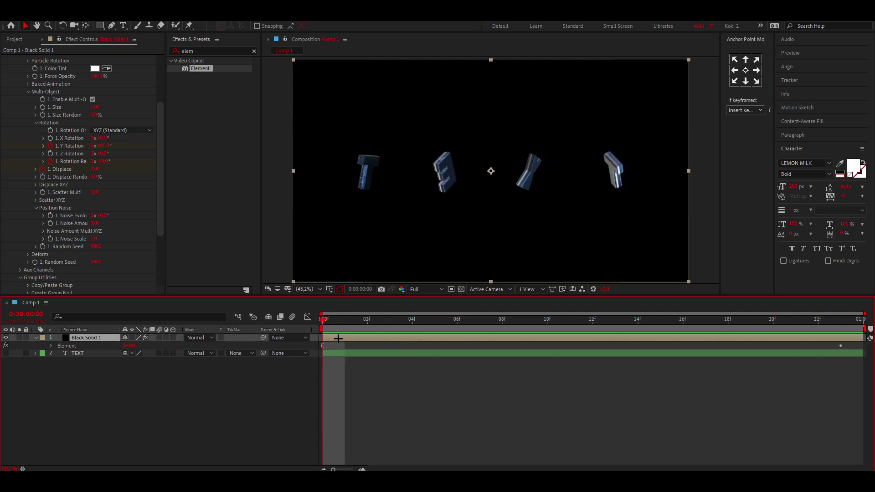
pyautogui.press('u')
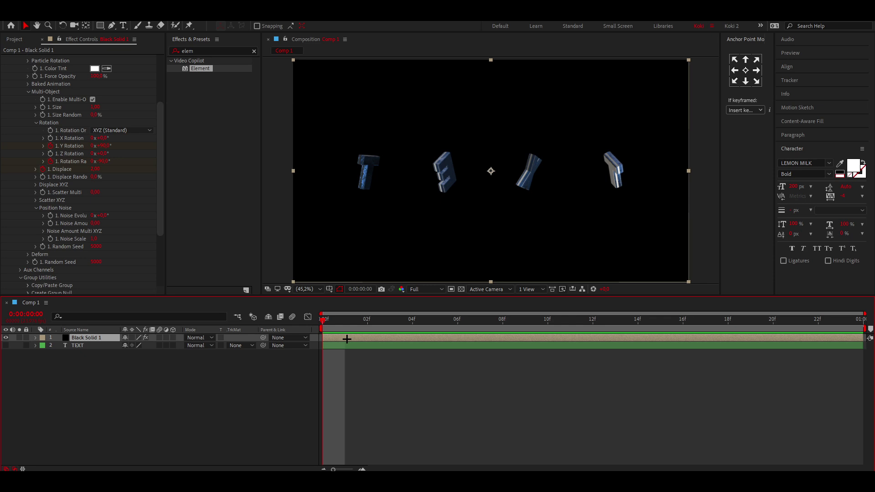
pyautogui.hotkey('ctrl', 'alt', 'y')
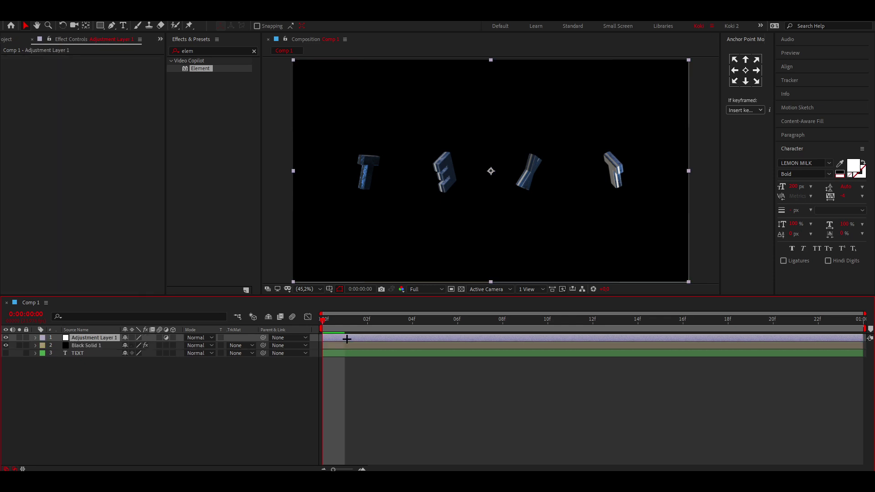
# Step: Find the Trapcode Shine effect, apply it to the adjustment layer, and clear the effect search
pyautogui.click(208, 47)
pyautogui.write('shui==')
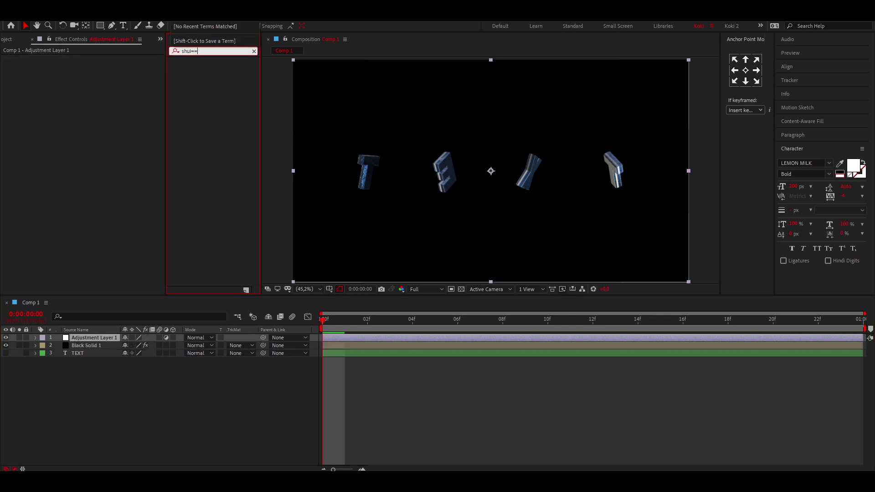
pyautogui.press('BackSpace')
pyautogui.write('ine')
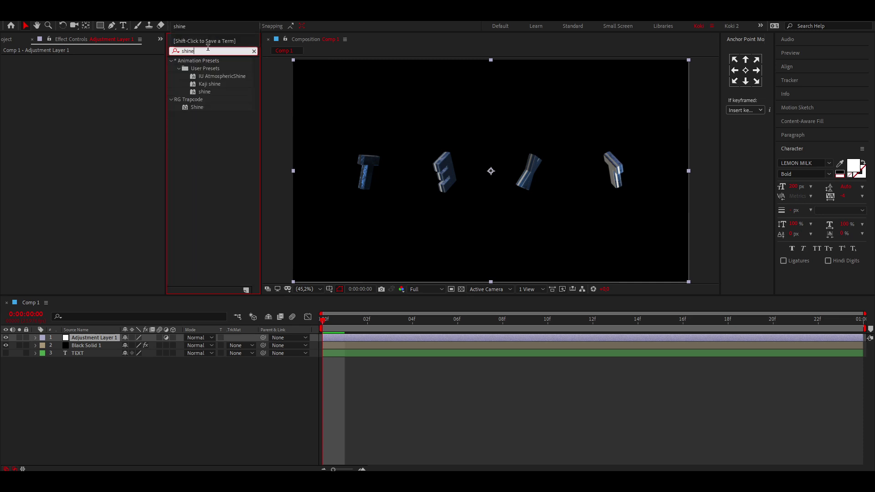
pyautogui.doubleClick(197, 107)
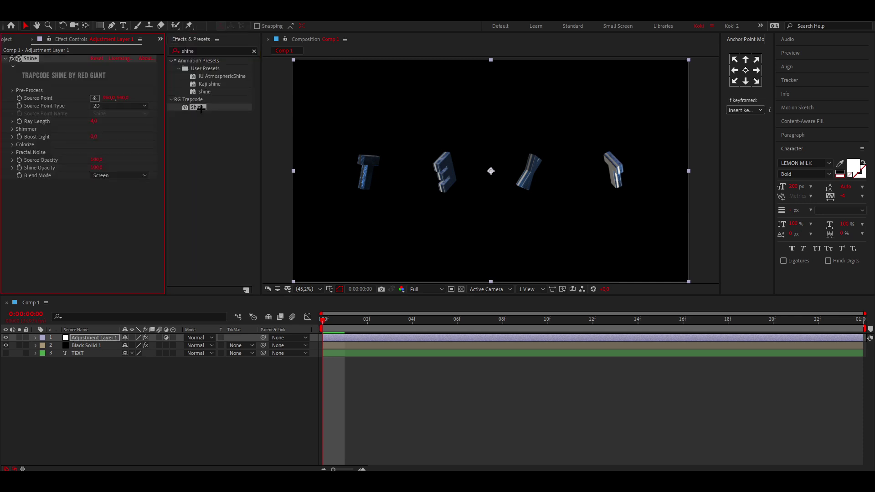
pyautogui.click(254, 51)
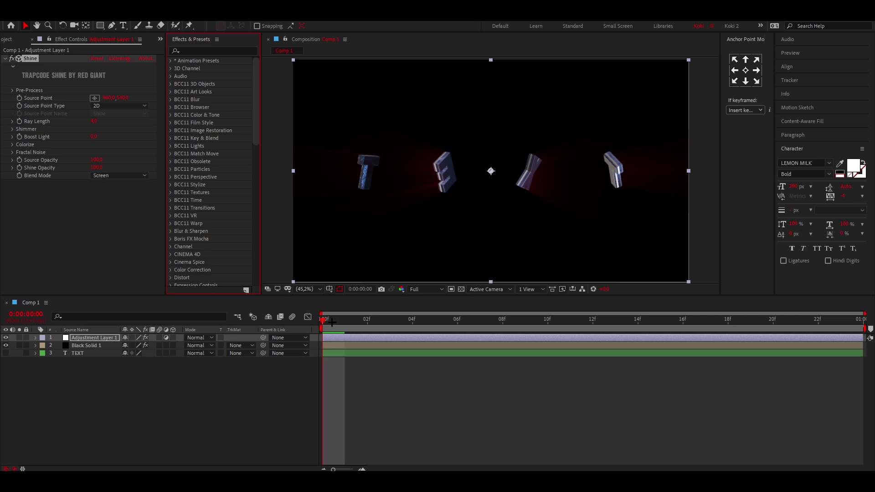
# Step: Set Shine's Colorize to Electric with Shadows colour 00A2FF, and preview the rays across the animation
pyautogui.moveTo(331, 322); pyautogui.dragTo(636, 313)
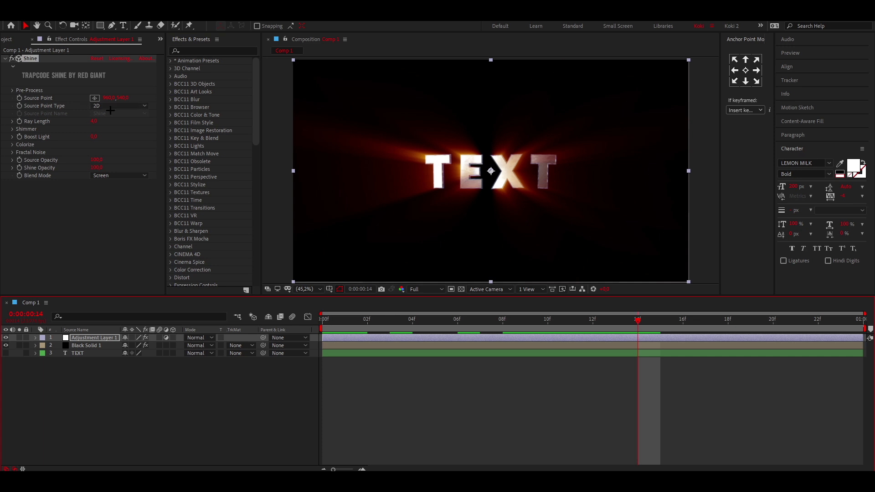
pyautogui.click(11, 145)
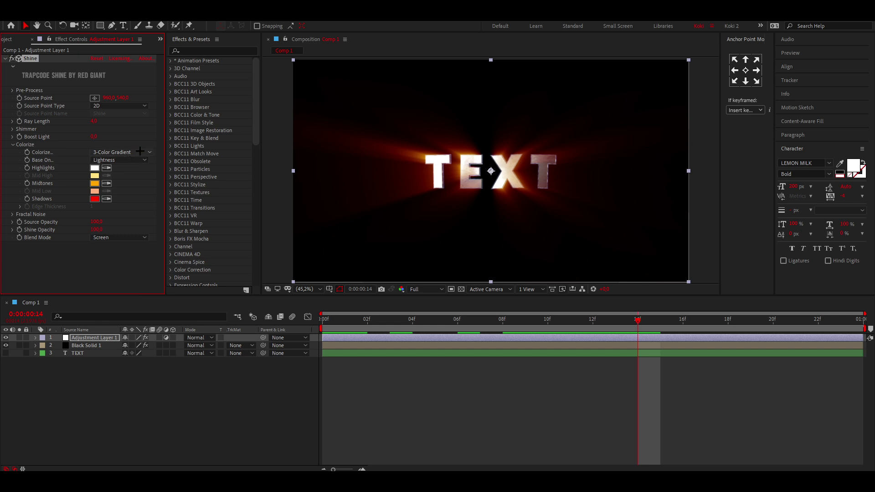
pyautogui.click(144, 152)
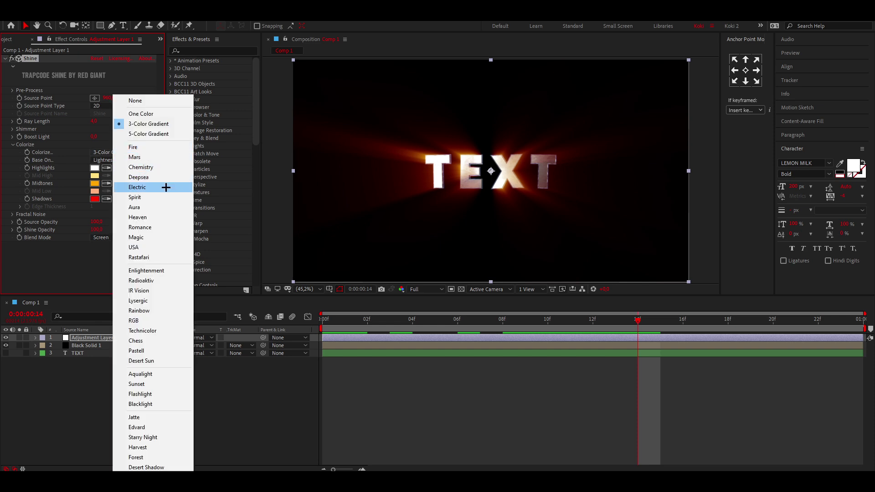
pyautogui.click(149, 187)
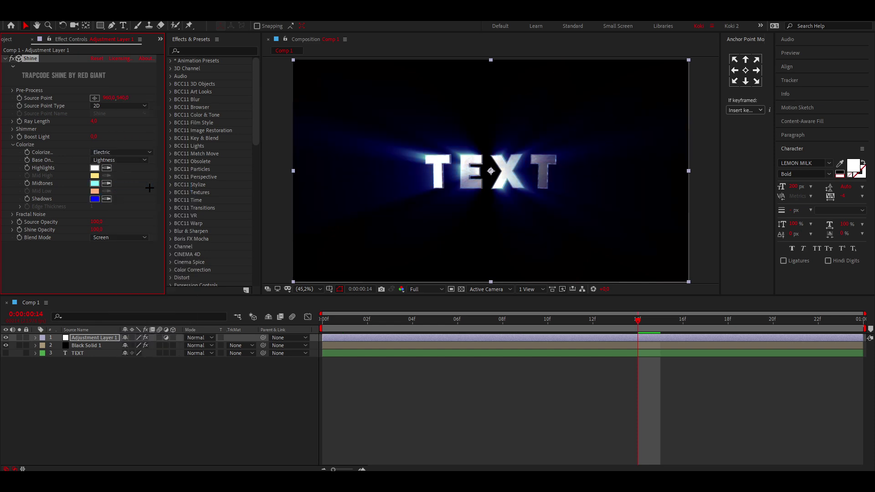
pyautogui.click(94, 199)
pyautogui.moveTo(215, 267); pyautogui.dragTo(214, 282)
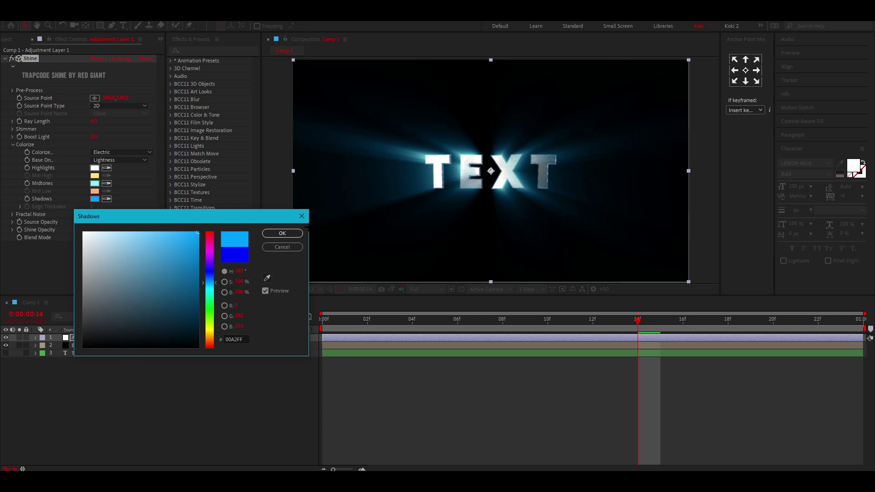
pyautogui.click(282, 233)
pyautogui.press('space')
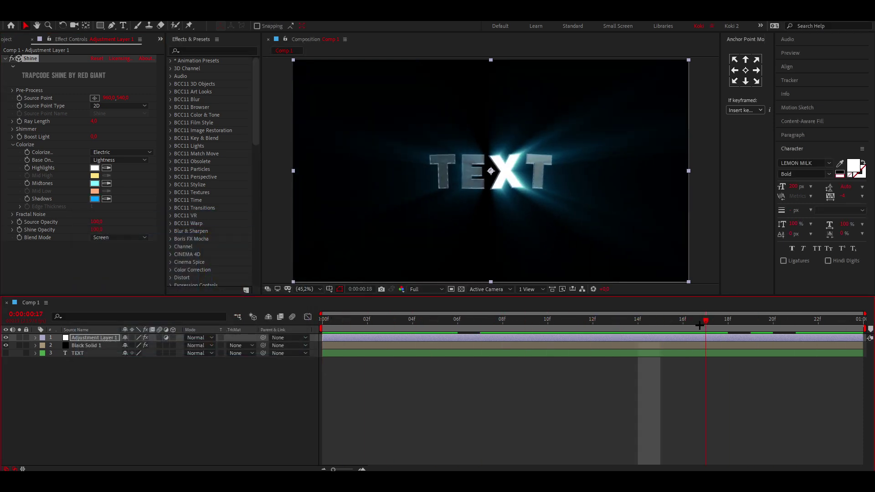
pyautogui.moveTo(699, 326); pyautogui.dragTo(327, 318)
pyautogui.press('space')
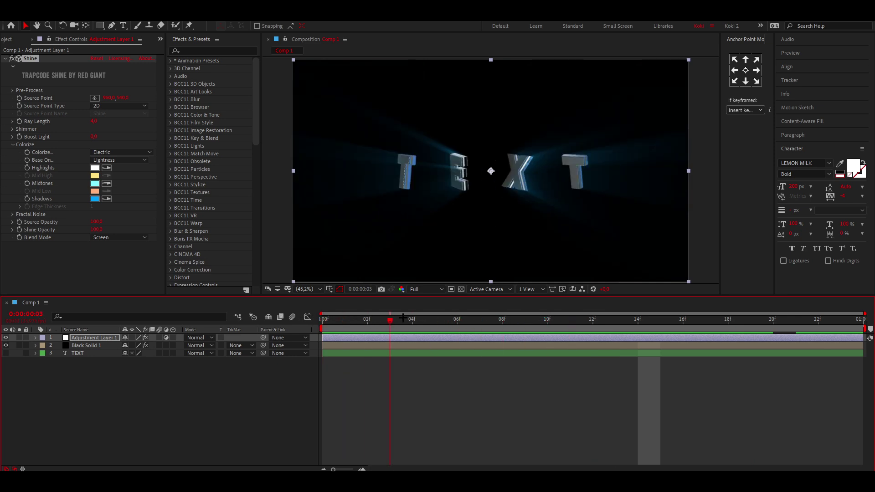
pyautogui.press('space')
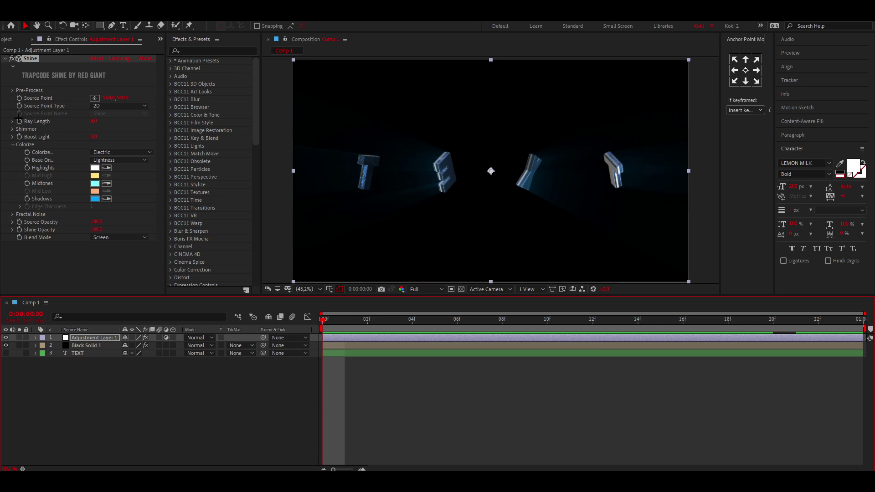
# Step: At the first frame, keyframe Shine's Ray Length at about 7 and Boost Light at 10
pyautogui.click(19, 121)
pyautogui.click(19, 137)
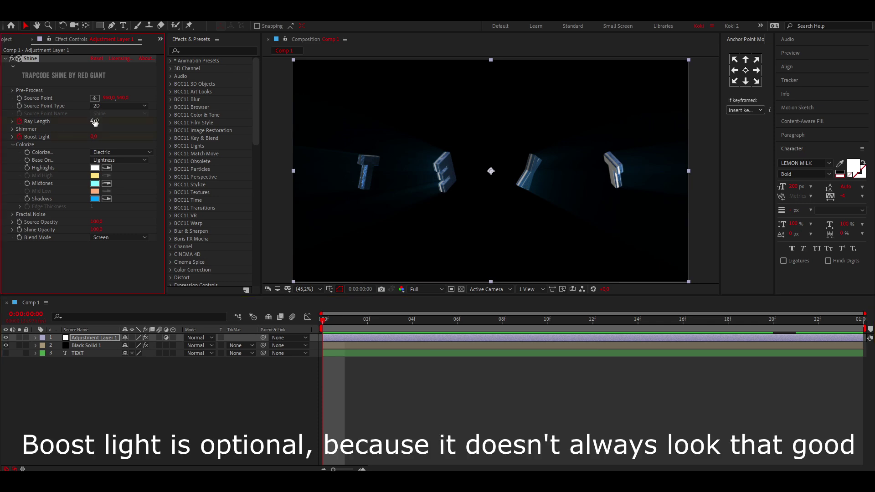
pyautogui.moveTo(93, 121); pyautogui.dragTo(112, 119)
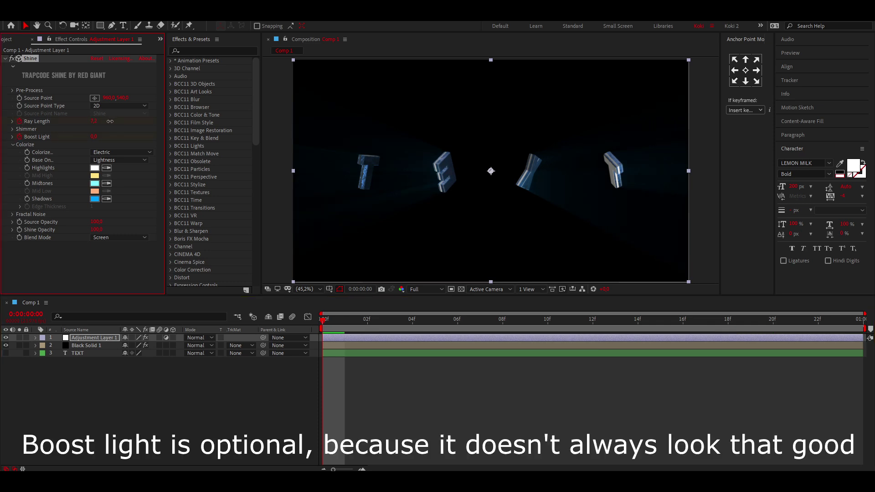
pyautogui.moveTo(93, 137); pyautogui.dragTo(138, 138)
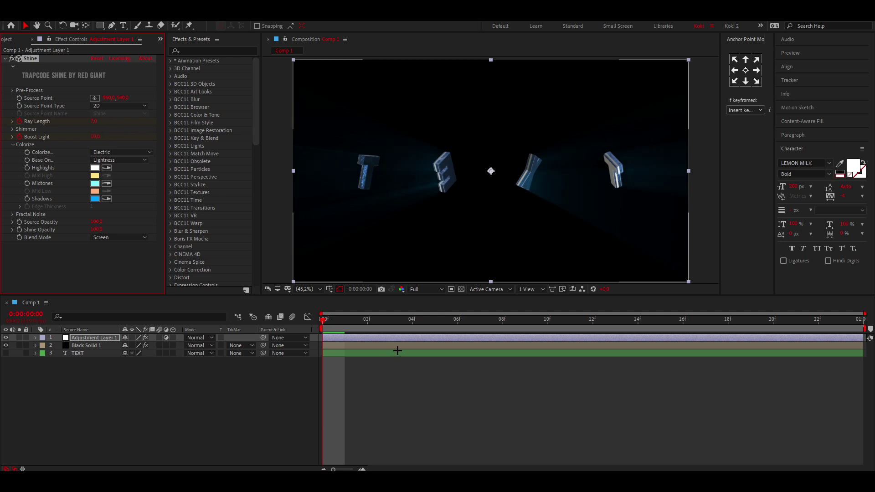
# Step: At frame 23, reset Shine's Ray Length and Boost Light to their defaults as end keyframes
pyautogui.moveTo(324, 321); pyautogui.dragTo(845, 327)
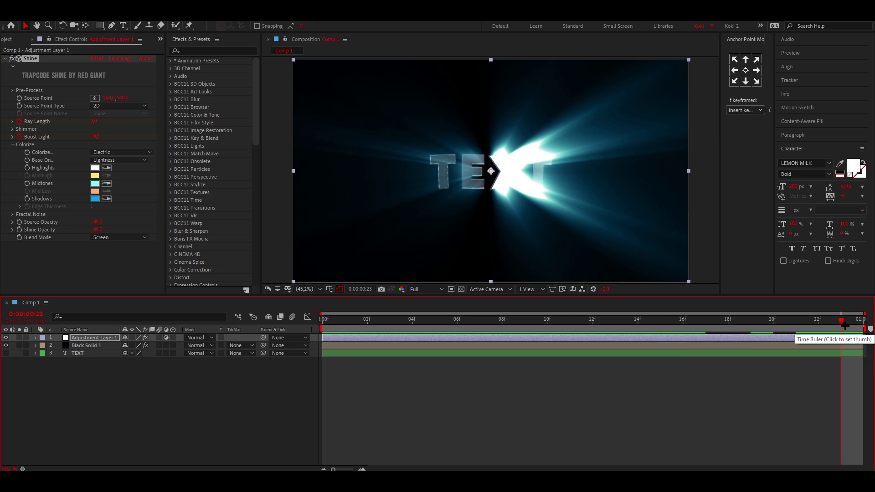
pyautogui.press('u')
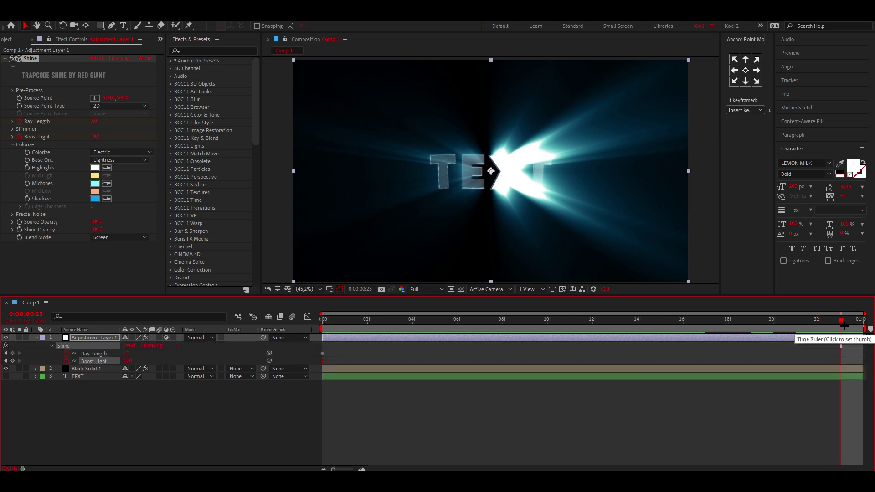
pyautogui.rightClick(109, 354)
pyautogui.click(148, 414)
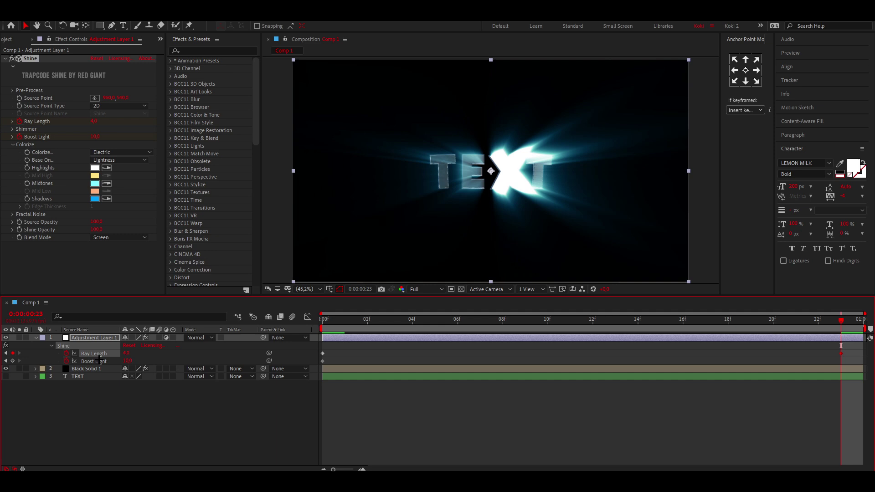
pyautogui.rightClick(99, 360)
pyautogui.click(125, 420)
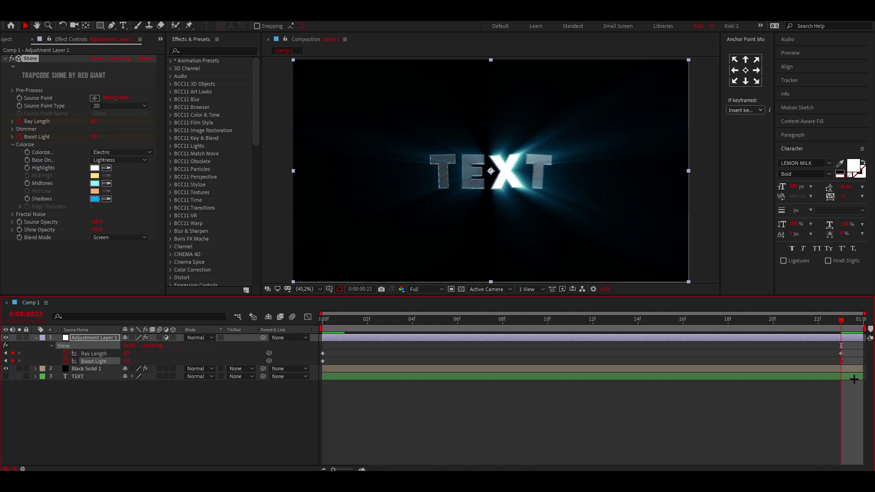
# Step: Shape the Shine keyframes' speed curves to peak at the start with a long ease-out, and preview the animation
pyautogui.moveTo(856, 367); pyautogui.dragTo(320, 334)
pyautogui.click(307, 316)
pyautogui.moveTo(375, 338); pyautogui.dragTo(285, 355)
pyautogui.moveTo(409, 346); pyautogui.dragTo(323, 345)
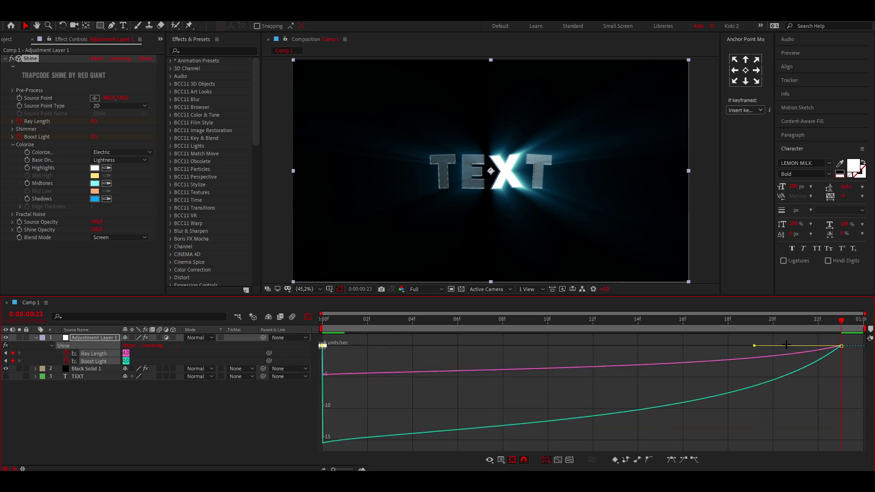
pyautogui.moveTo(812, 340); pyautogui.dragTo(858, 360)
pyautogui.moveTo(754, 346); pyautogui.dragTo(556, 346)
pyautogui.click(308, 316)
pyautogui.press('u')
pyautogui.press('Home')
pyautogui.press('space')
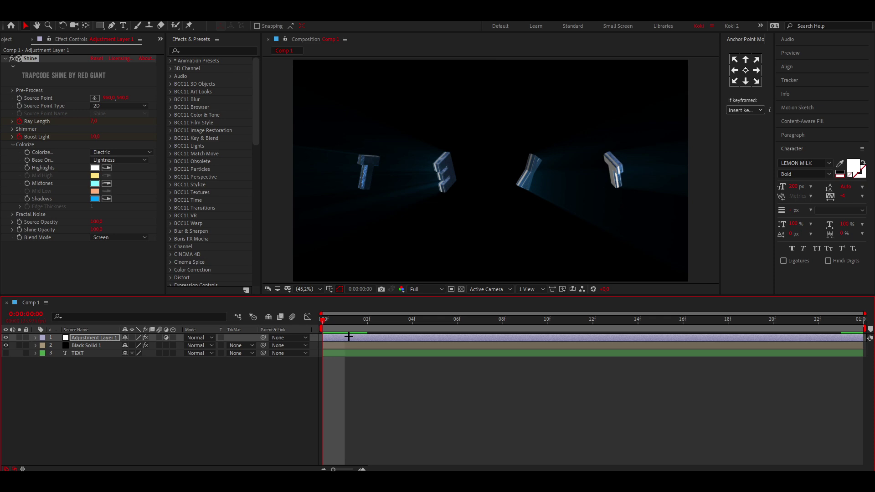
pyautogui.press('space')
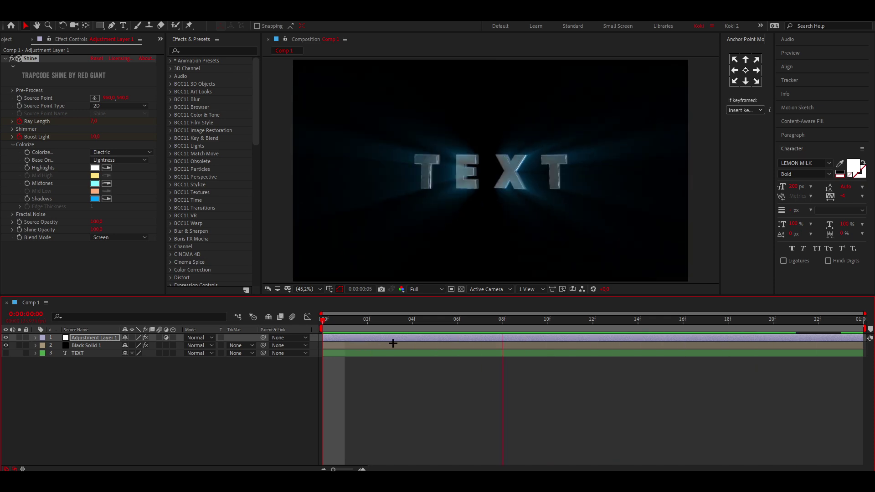
pyautogui.press('space')
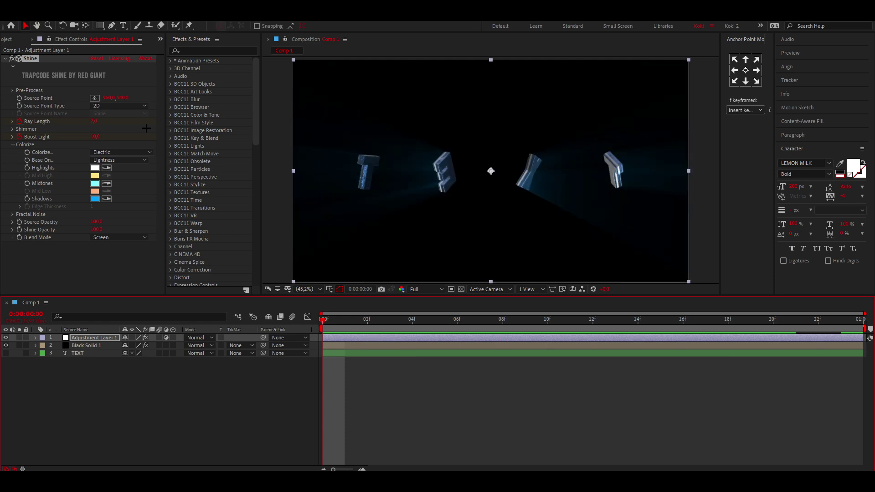
# Step: Raise Shine's Ray Length at the first frame to roughly double and preview the stronger rays
pyautogui.moveTo(95, 126); pyautogui.dragTo(136, 123)
pyautogui.press('space')
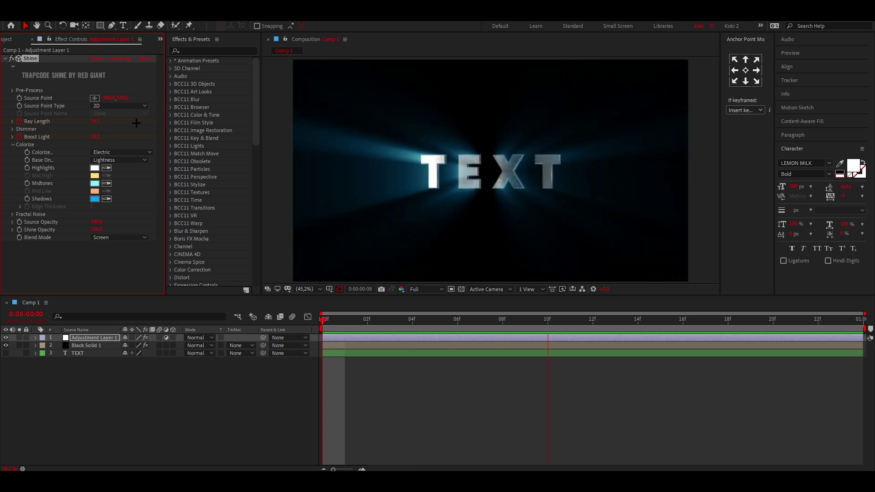
pyautogui.press('space')
# Step: Apply the Turbulent Displace effect to the adjustment layer and set its Size to 120
pyautogui.click(337, 338)
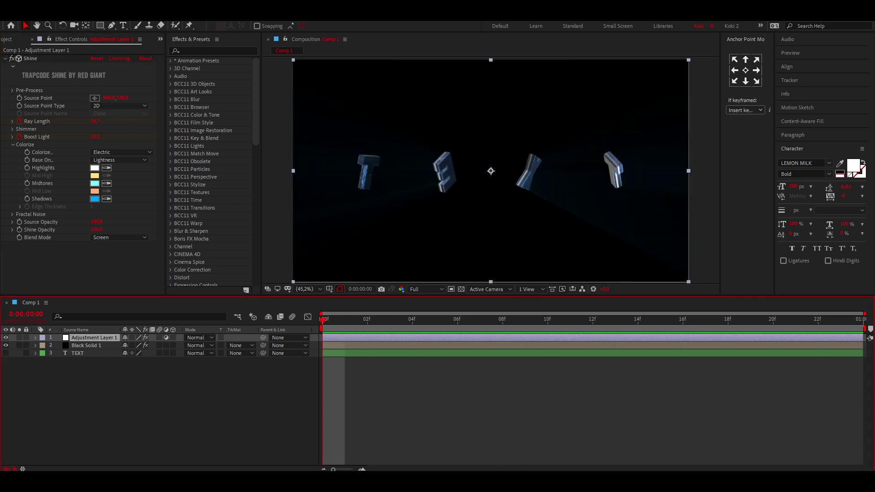
pyautogui.click(214, 50)
pyautogui.write('turbulent di')
pyautogui.doubleClick(213, 68)
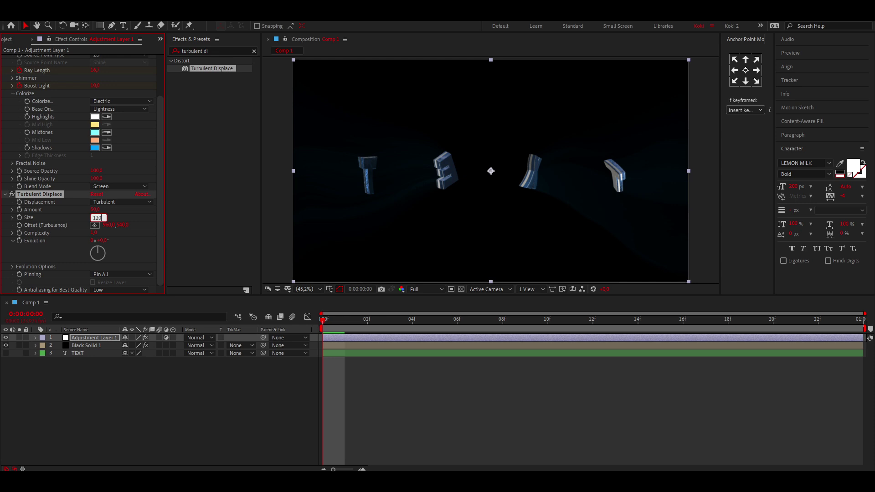
pyautogui.click(121, 221)
# Step: Set Turbulent Displace's Amount to 0 and keyframe it at the first frame
pyautogui.write('0')
pyautogui.click(119, 211)
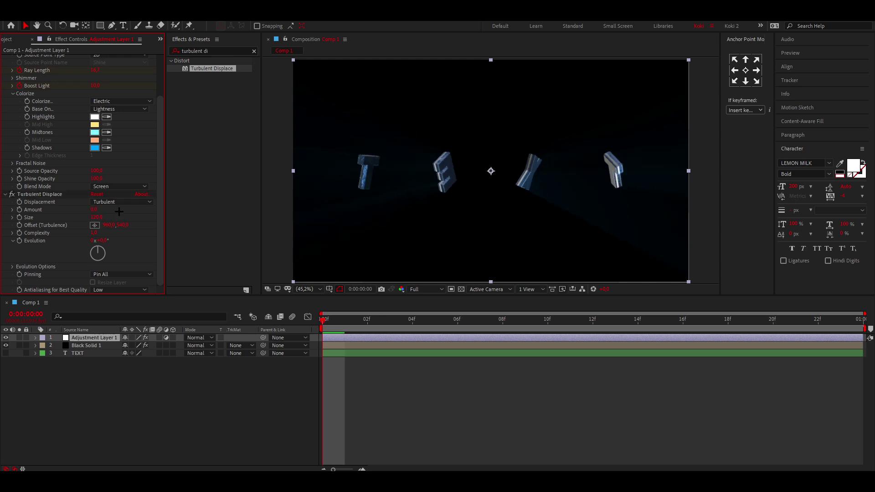
pyautogui.click(20, 209)
# Step: Advance to frame 1 and set Turbulent Displace's Amount to 100 there
pyautogui.press('pagedown')
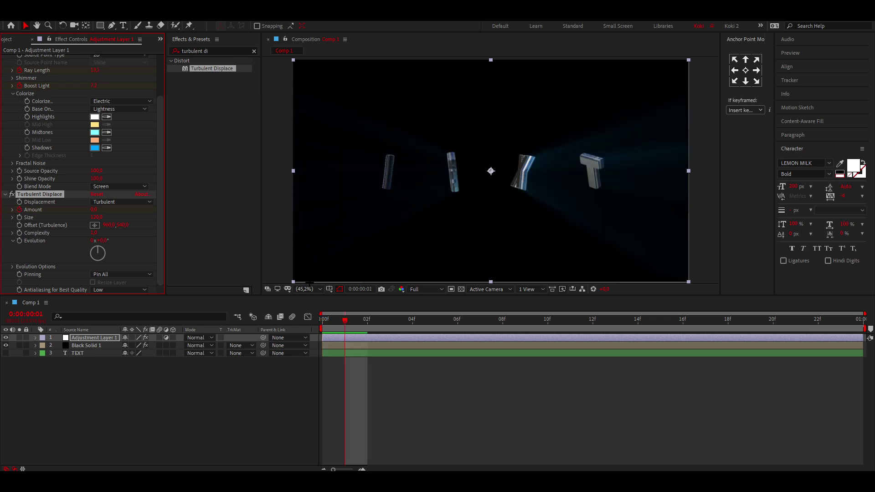
pyautogui.click(96, 209)
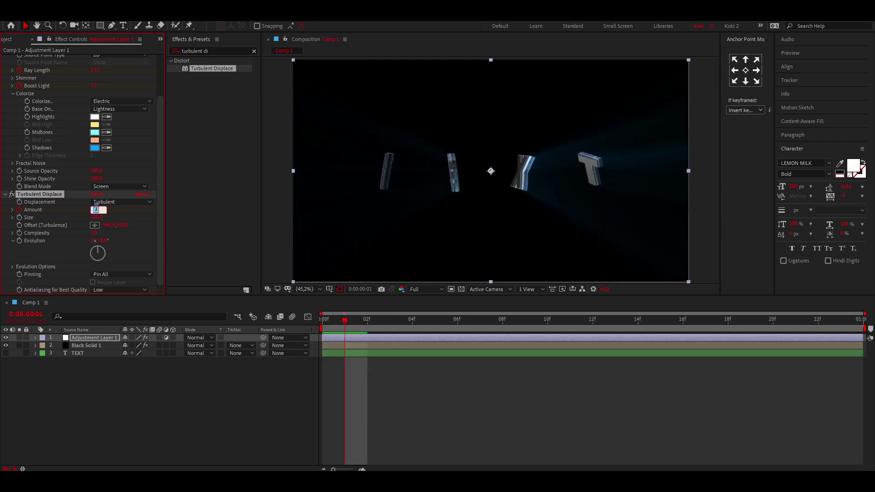
pyautogui.write('100')
pyautogui.press('Return')
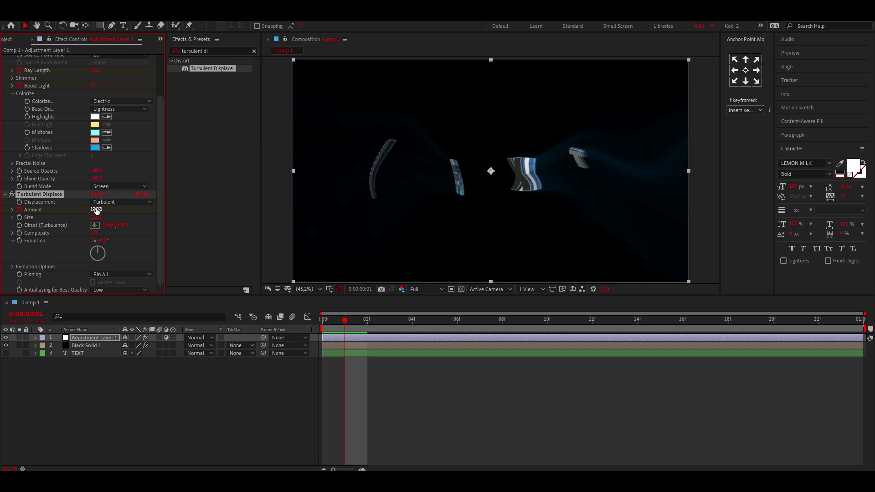
# Step: Set Turbulent Displace's Amount to 0 at frame 23 so the distortion fades out by the end
pyautogui.moveTo(346, 319); pyautogui.dragTo(849, 315)
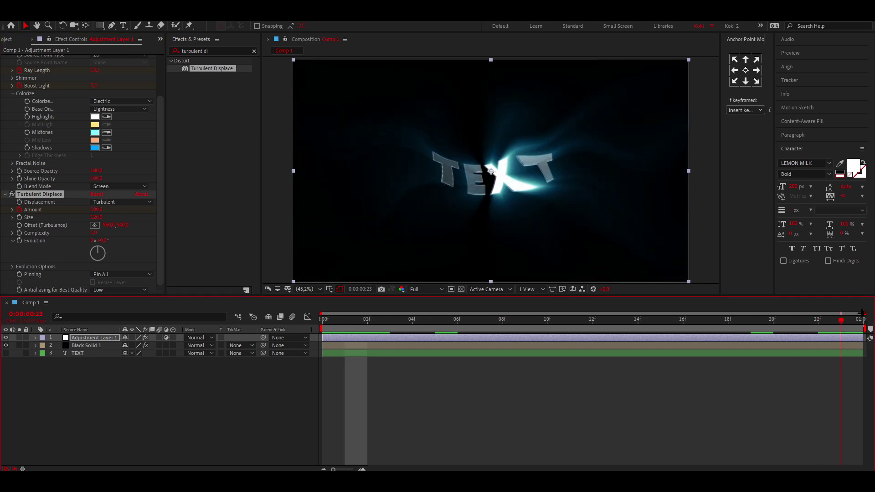
pyautogui.click(97, 209)
pyautogui.write('0')
pyautogui.press('Return')
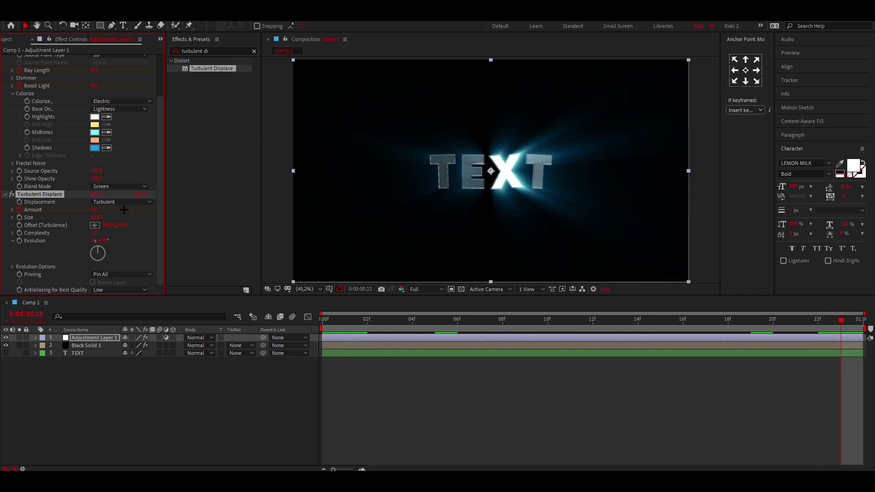
# Step: Apply Easy Ease to all three Turbulent Displace Amount keyframes and show their value graph
pyautogui.press('u')
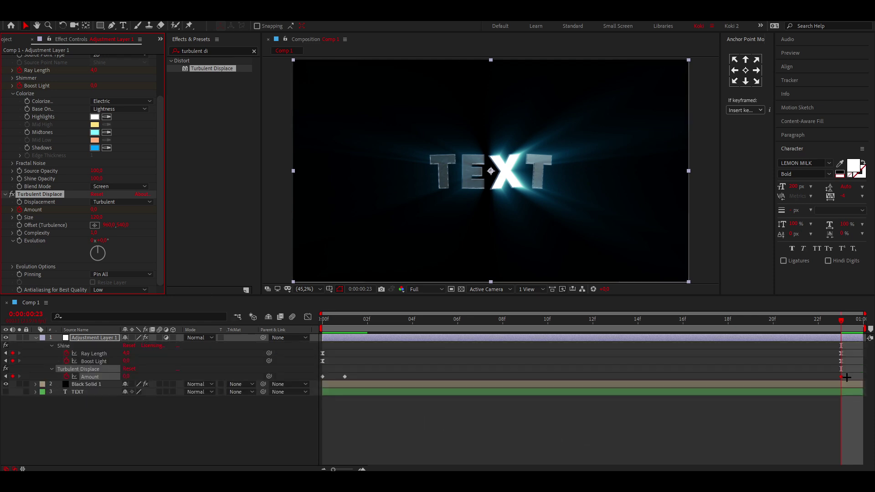
pyautogui.moveTo(846, 378); pyautogui.dragTo(319, 385)
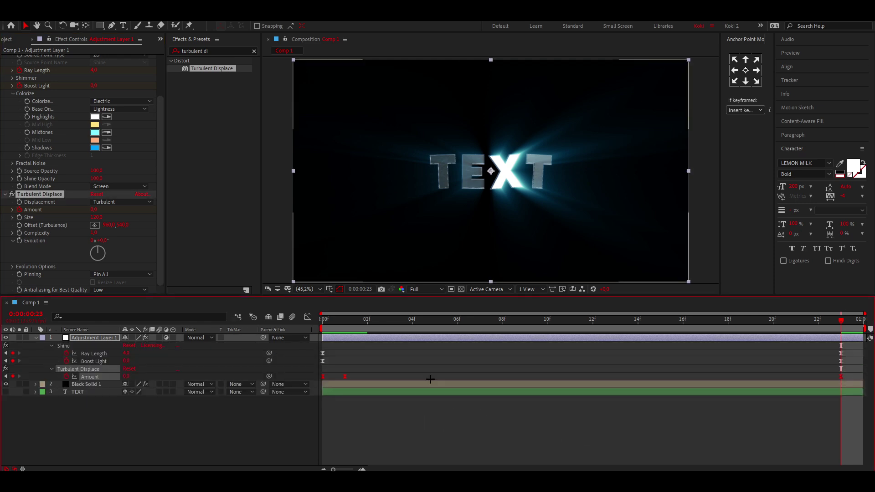
pyautogui.click(309, 317)
pyautogui.rightClick(405, 376)
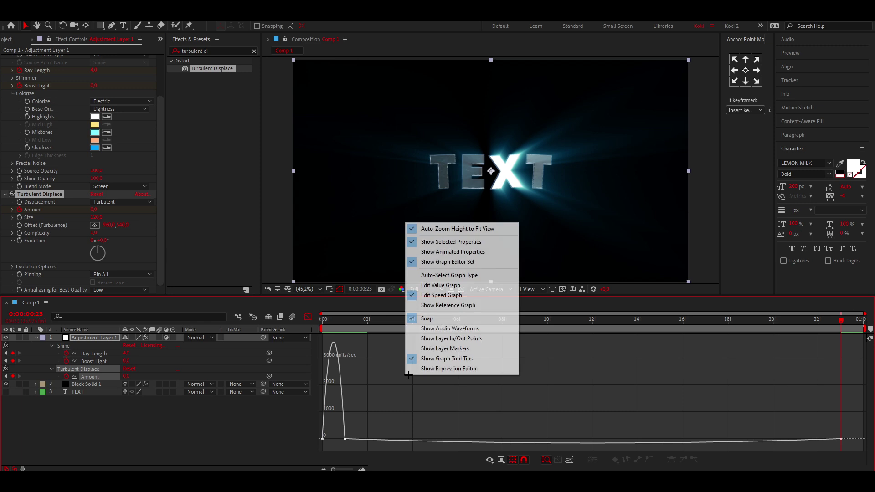
pyautogui.click(458, 285)
# Step: Shape the Amount value curve to drop quickly after the frame 1 peak and flatten toward frame 23, and preview the animation
pyautogui.moveTo(378, 368); pyautogui.dragTo(339, 337)
pyautogui.moveTo(511, 342); pyautogui.dragTo(399, 429)
pyautogui.moveTo(677, 443); pyautogui.dragTo(813, 442)
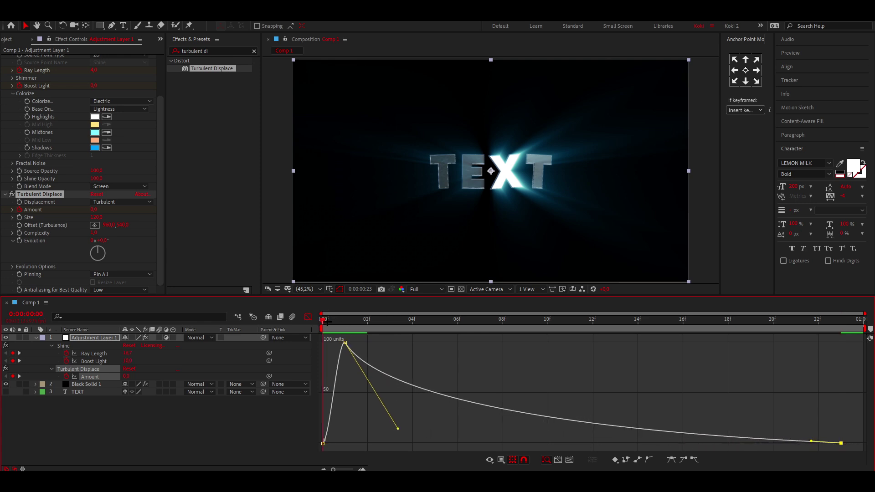
pyautogui.press('space')
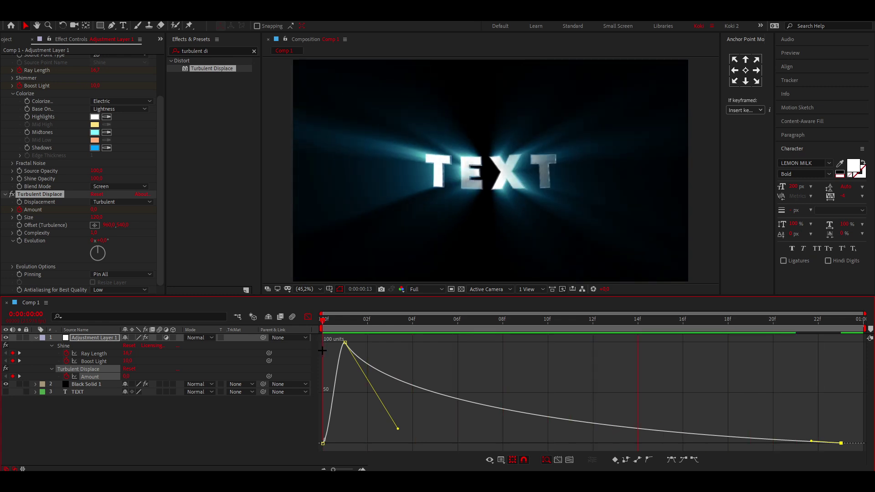
pyautogui.click(308, 317)
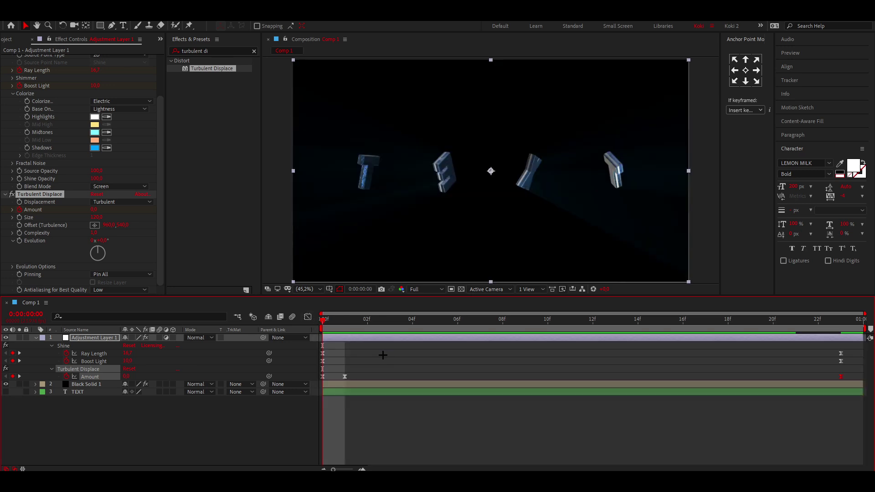
pyautogui.press('u')
pyautogui.press('space')
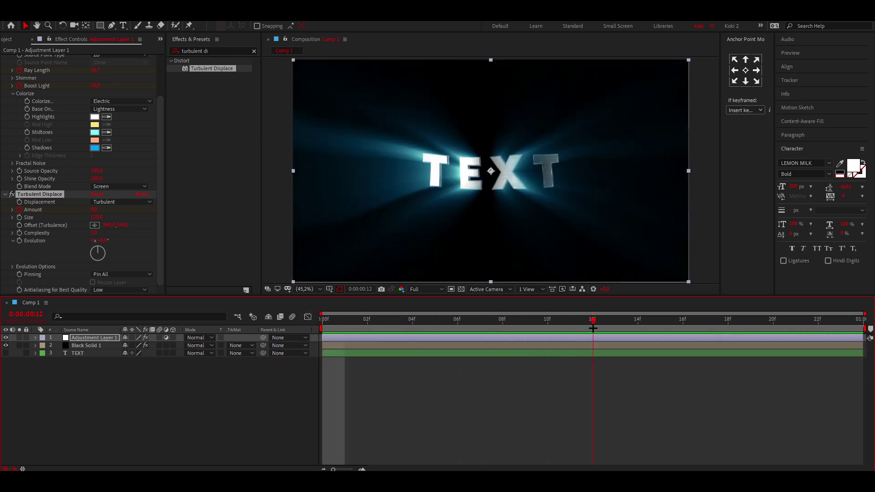
pyautogui.press('space')
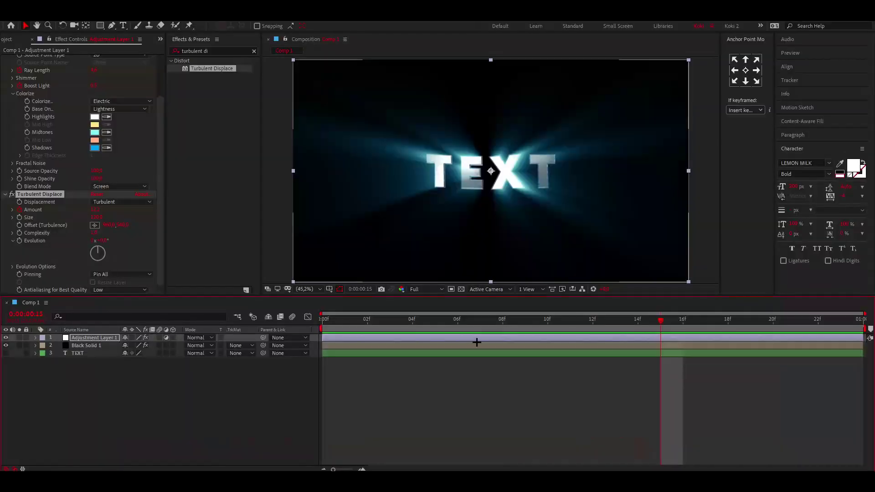
# Step: Set Element's Displace keyframe on Black Solid 1 to -1 at the first frame and preview the animation
pyautogui.click(368, 343)
pyautogui.click(324, 320)
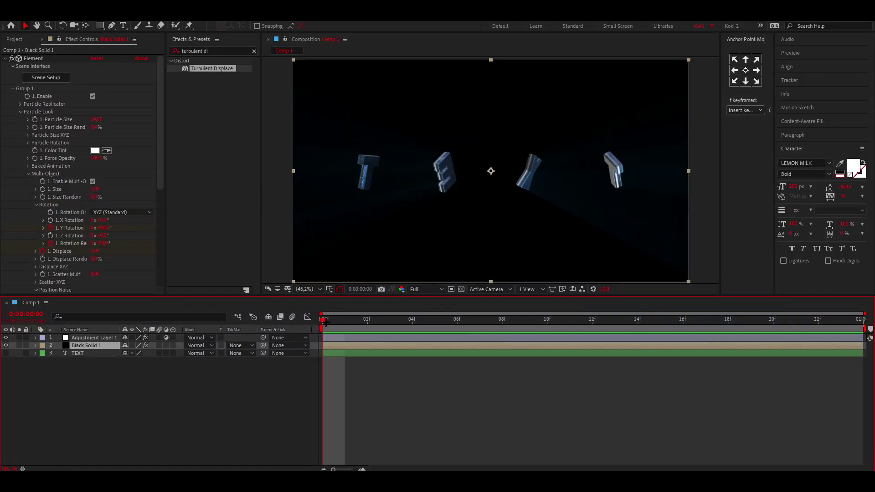
pyautogui.press('u')
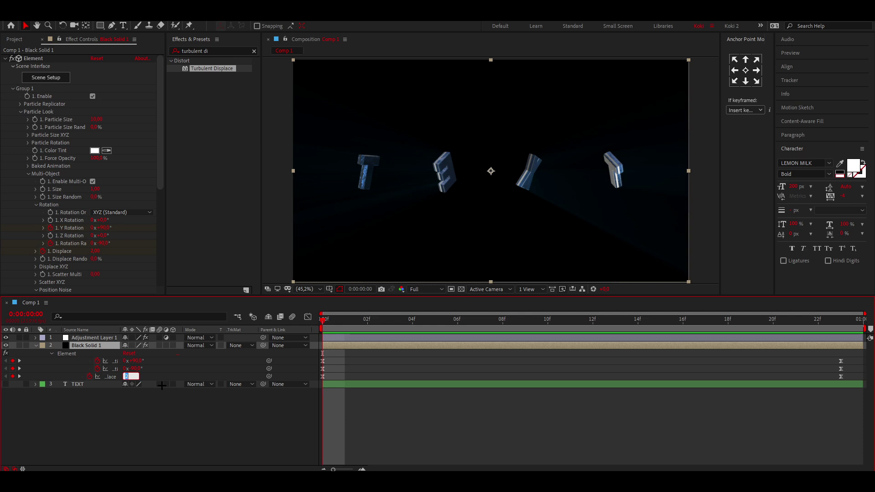
pyautogui.write('-1')
pyautogui.press('Return')
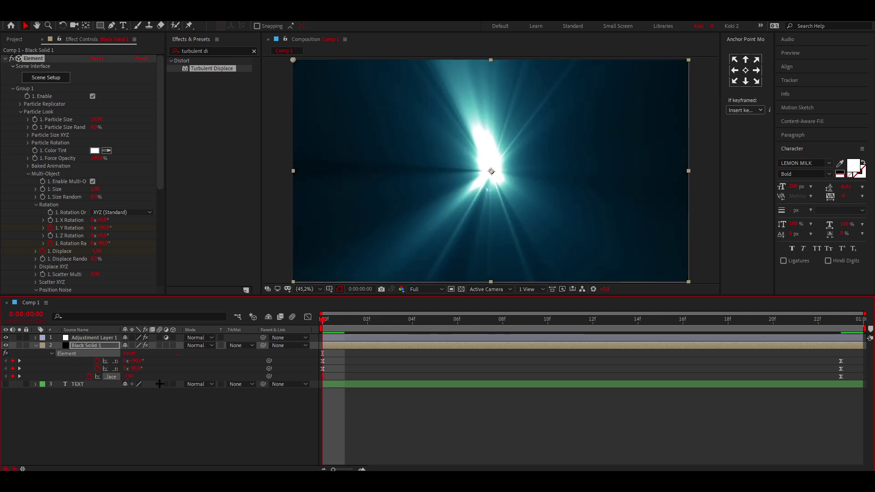
pyautogui.press('space')
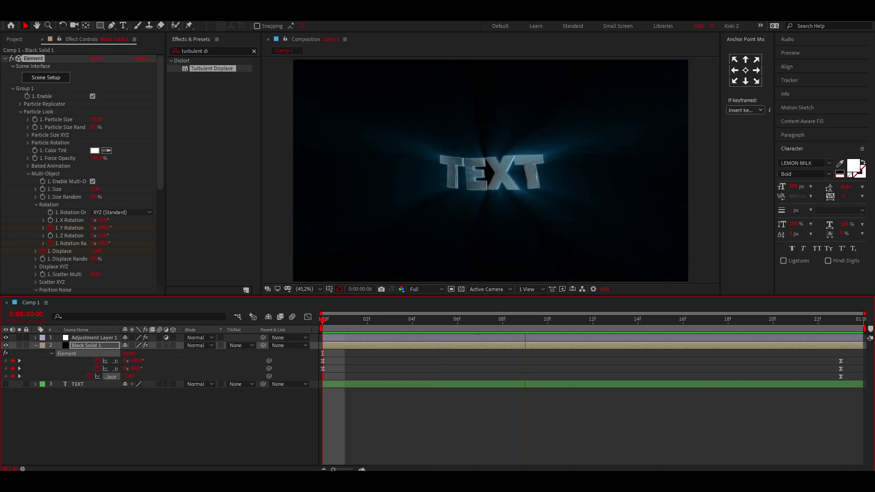
pyautogui.press('space')
pyautogui.press('u')
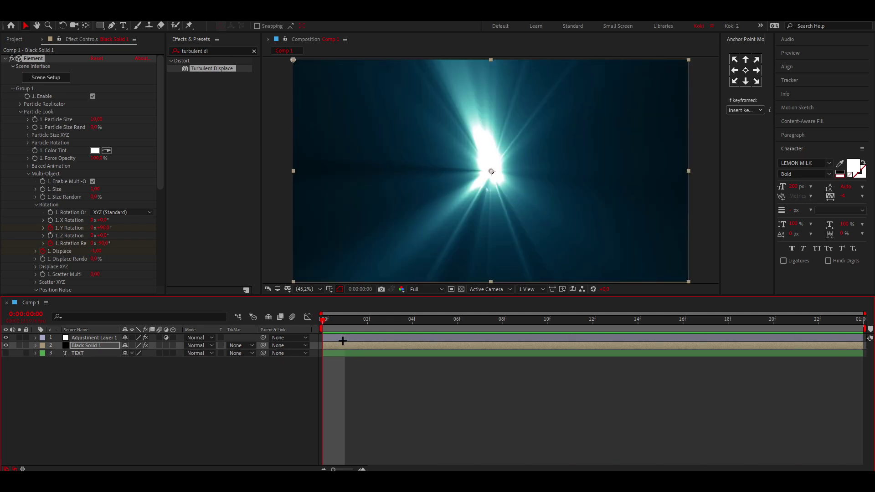